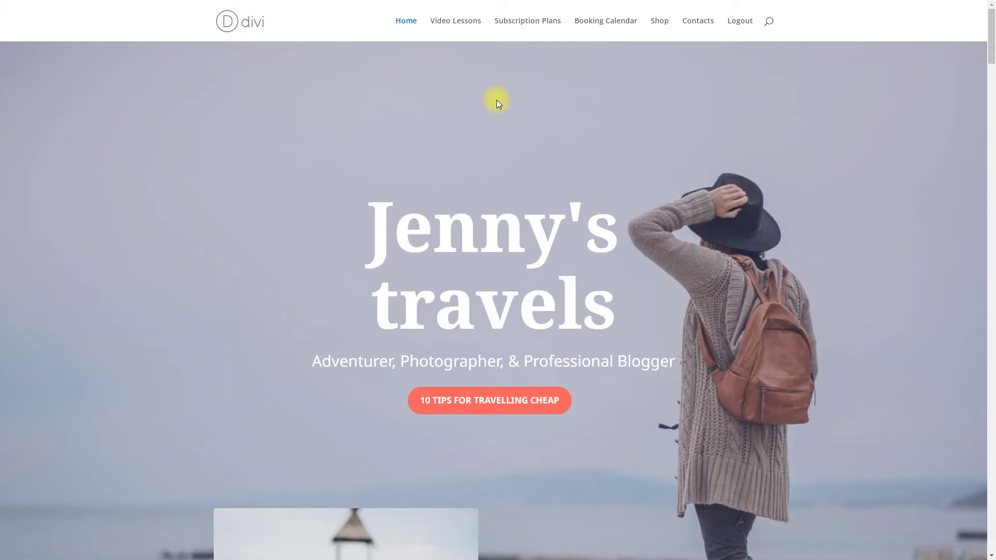
Buy the 1 Month WordPress Plugins Course plan with added meeting minutes through checkout
click(456, 26)
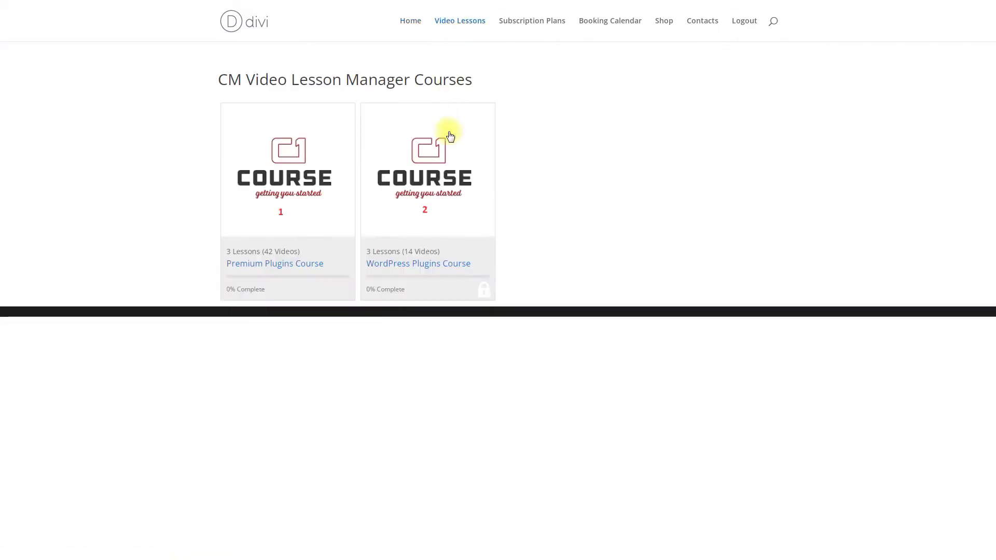
click(451, 187)
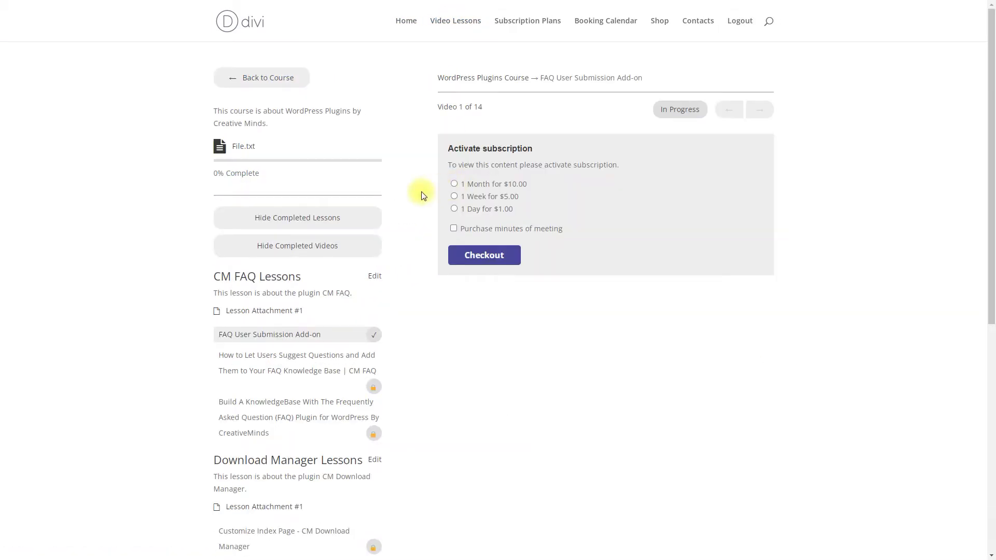
click(454, 227)
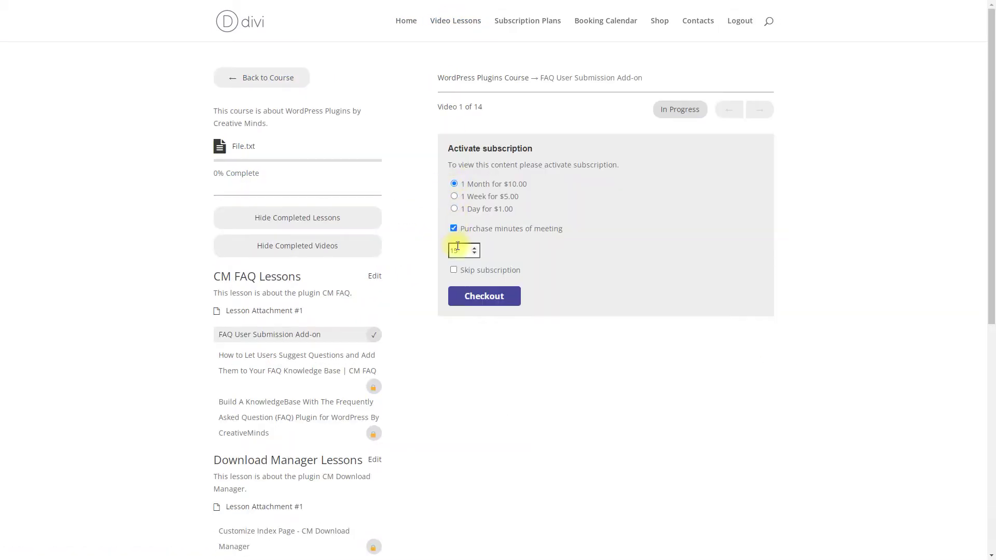
click(482, 297)
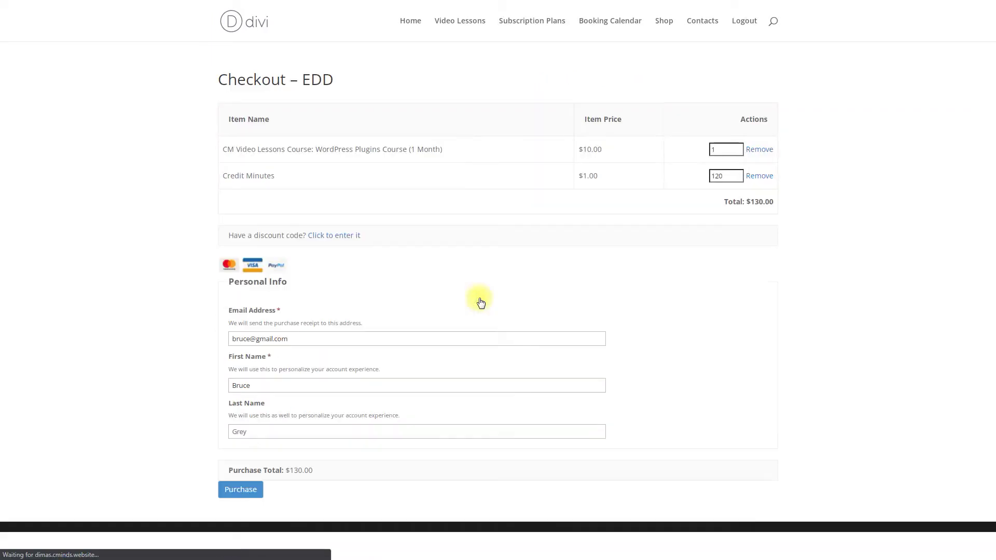
click(244, 490)
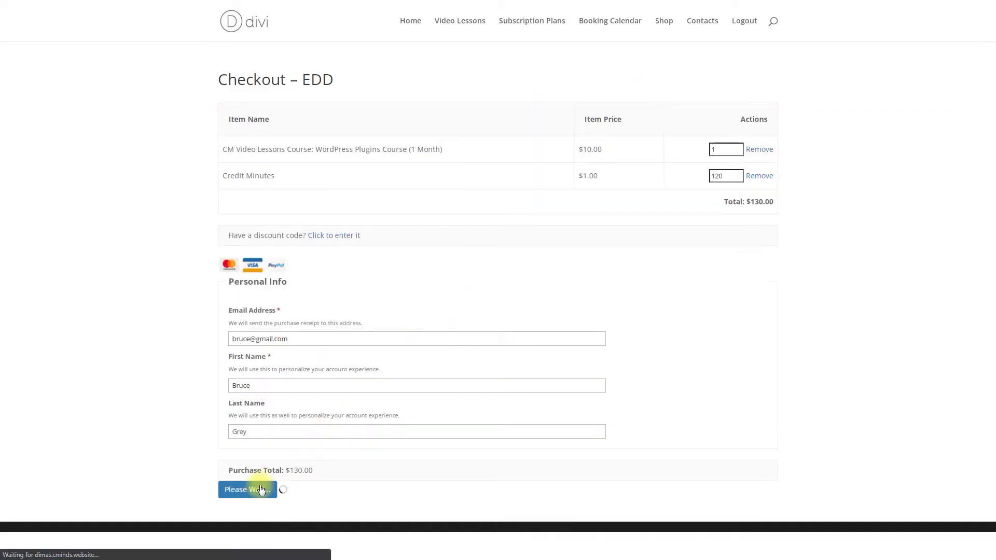
Reopen the now-unlocked WordPress Plugins Course, then go to the Booking Calendar page
click(459, 20)
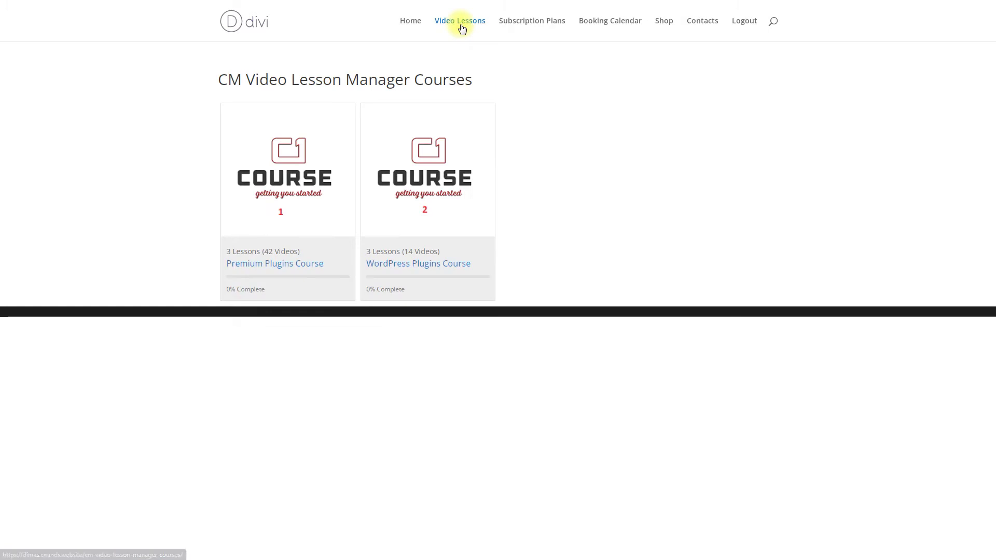
click(435, 174)
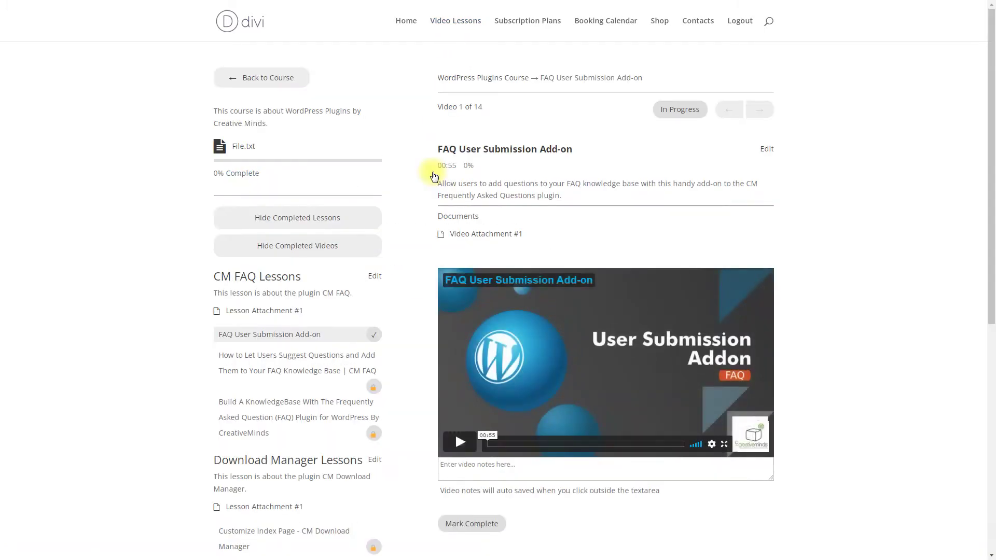
click(595, 22)
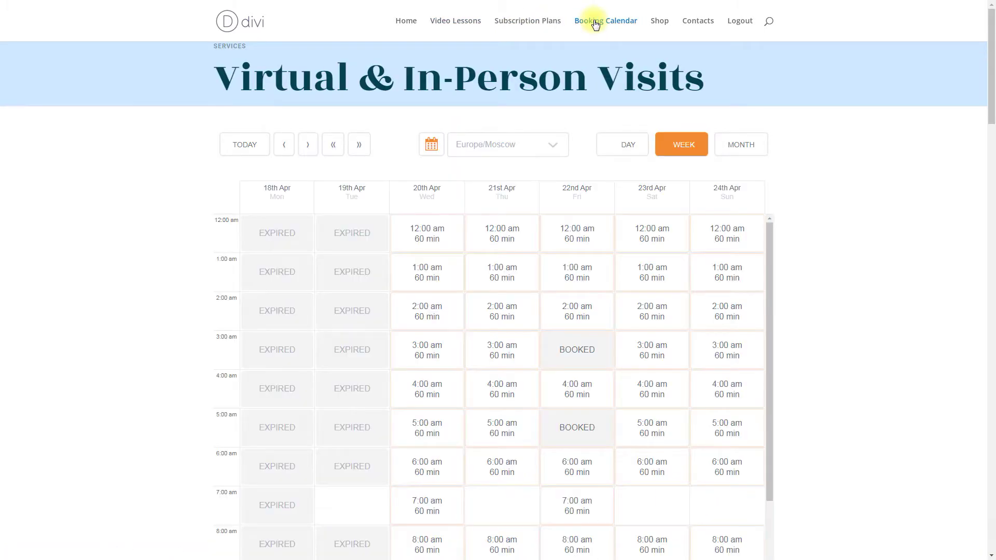
Book the 2:00 am slot on 23rd Apr and dismiss the booking-saved message
click(649, 310)
click(239, 286)
click(494, 99)
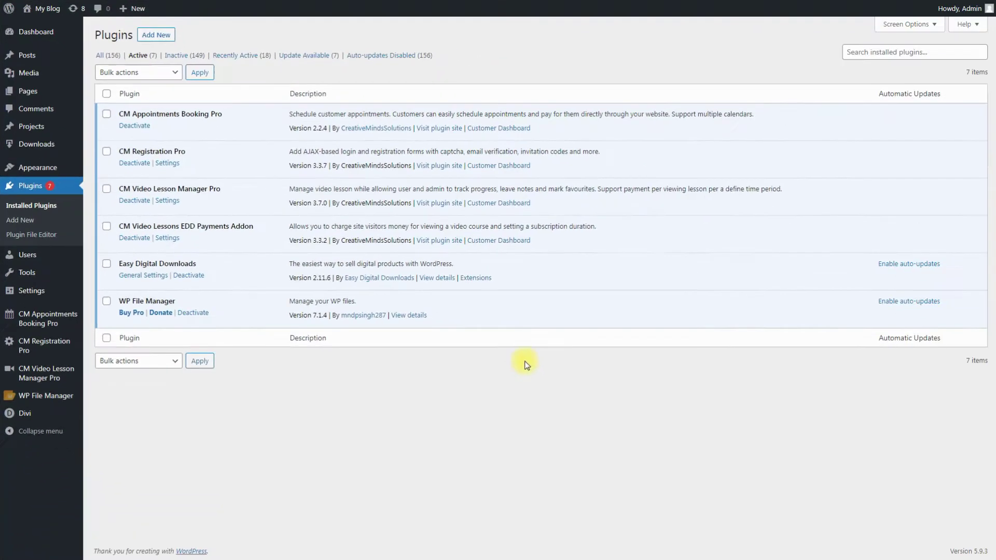
Check that the Easy Digital Downloads Payments default gateway is Test Payment, then return to General settings
mouse_move(57, 145)
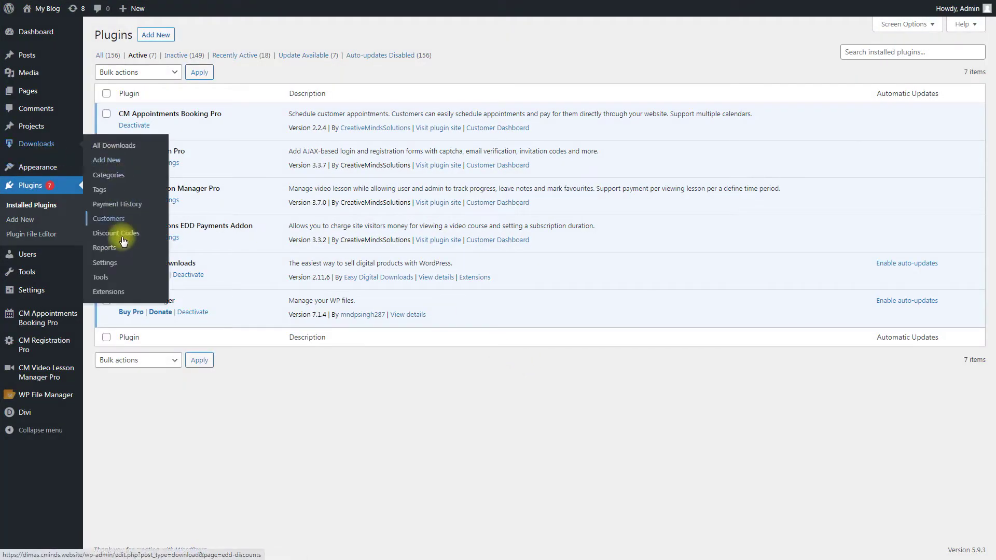
click(121, 267)
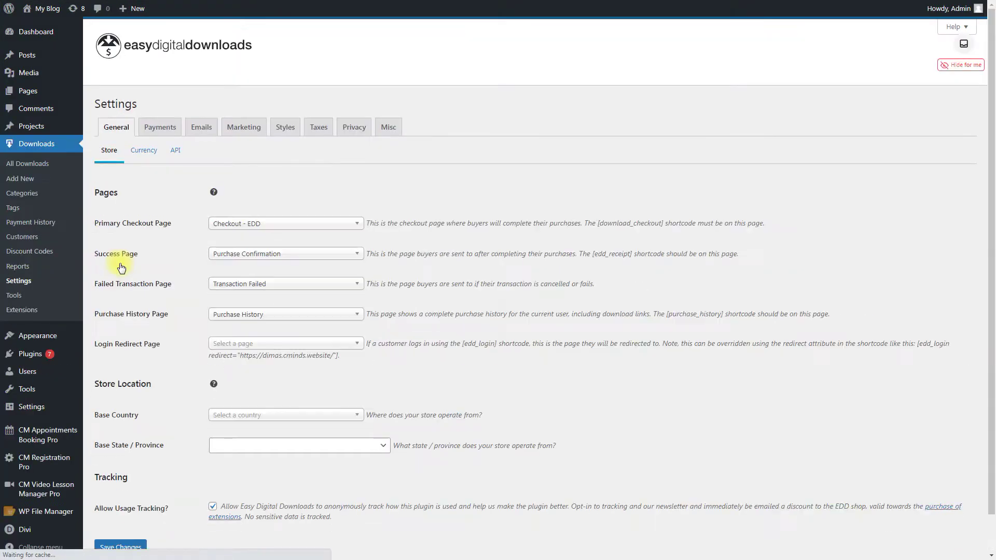
click(165, 131)
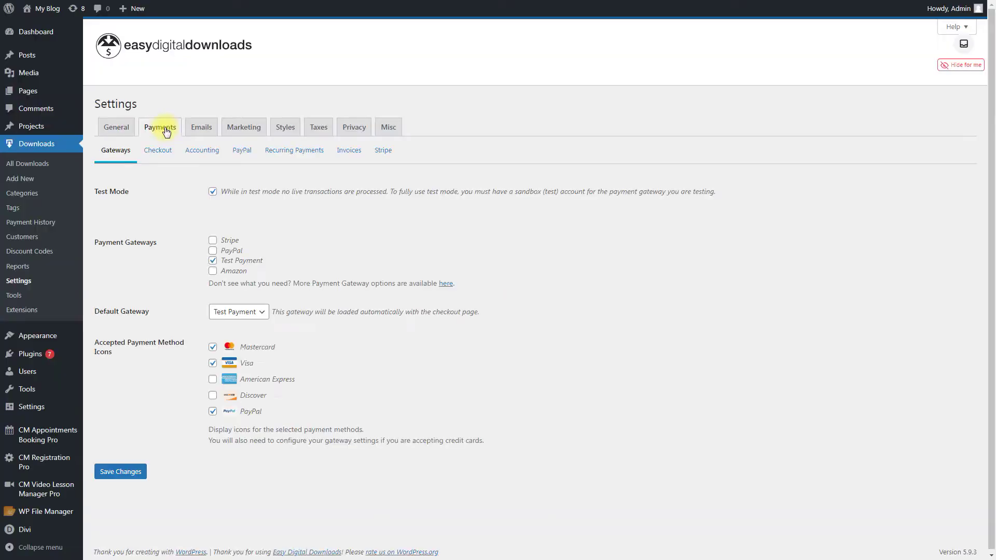
click(259, 314)
click(301, 301)
click(116, 128)
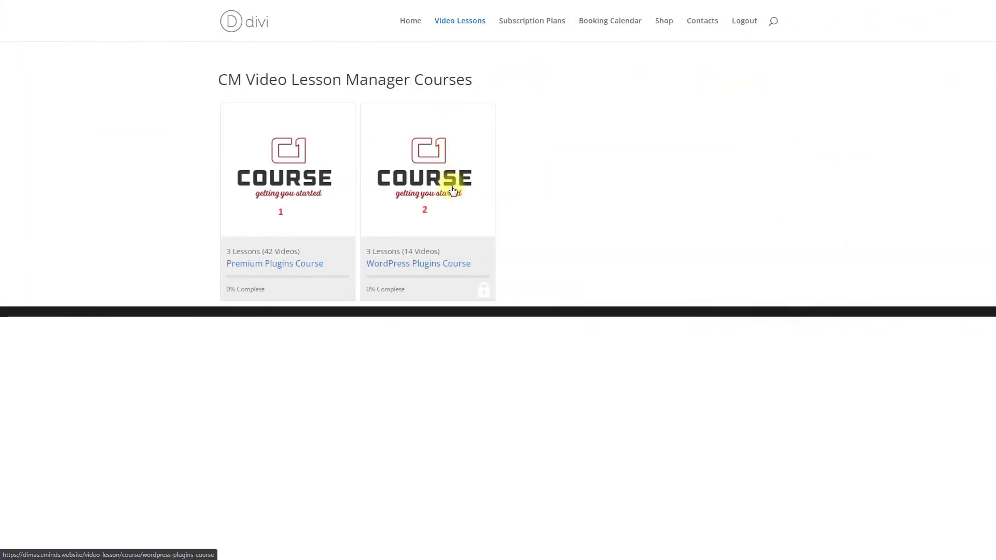
Check out the 1 Month $10.00 plan with 120 meeting minutes added
click(452, 182)
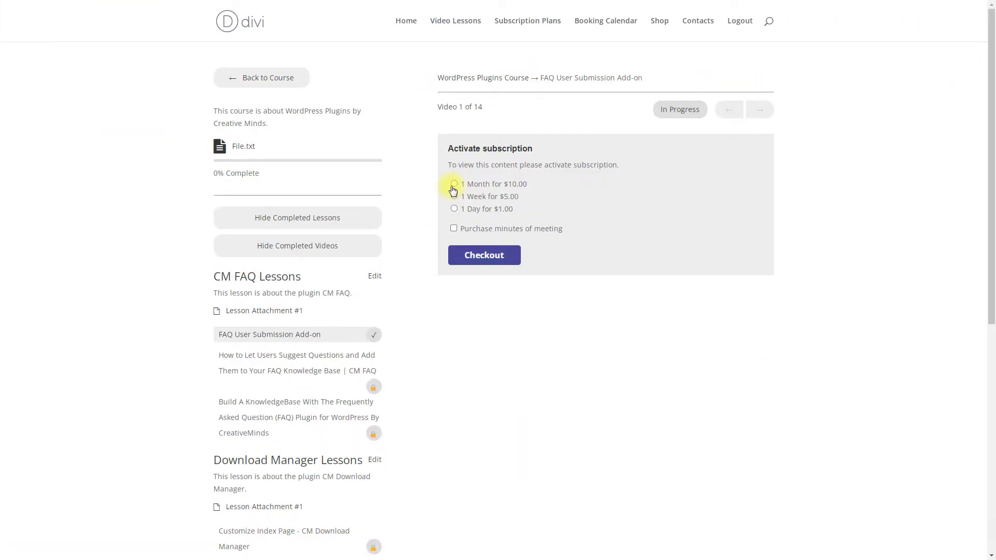
click(454, 185)
click(454, 229)
click(457, 250)
text(120)
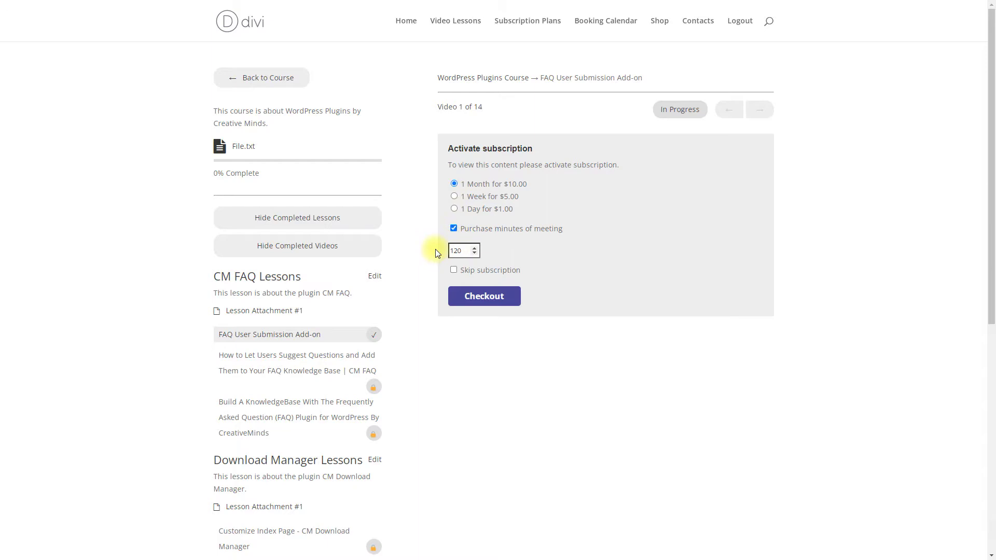
click(481, 300)
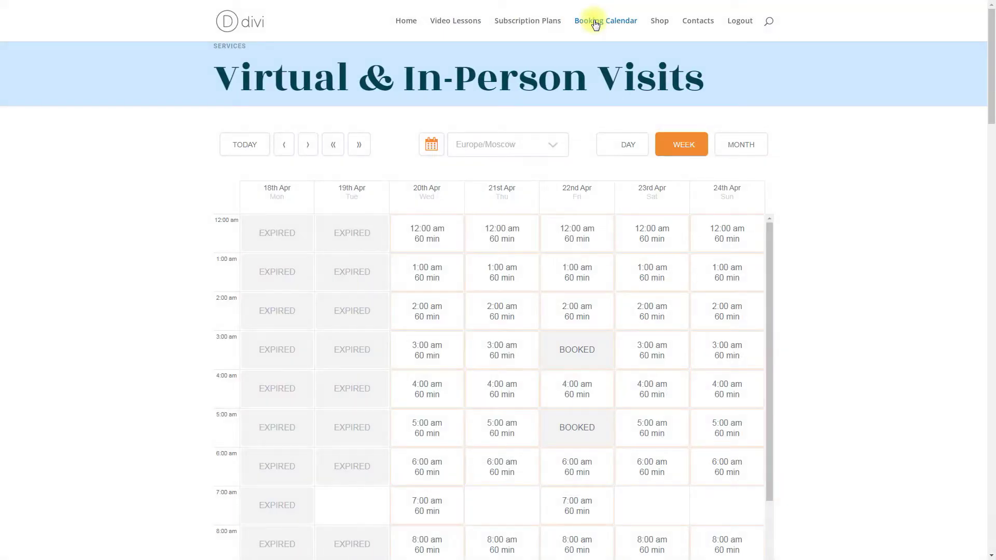
Book the 2:00 am slot on 23rd Apr and dismiss the confirmation
click(652, 312)
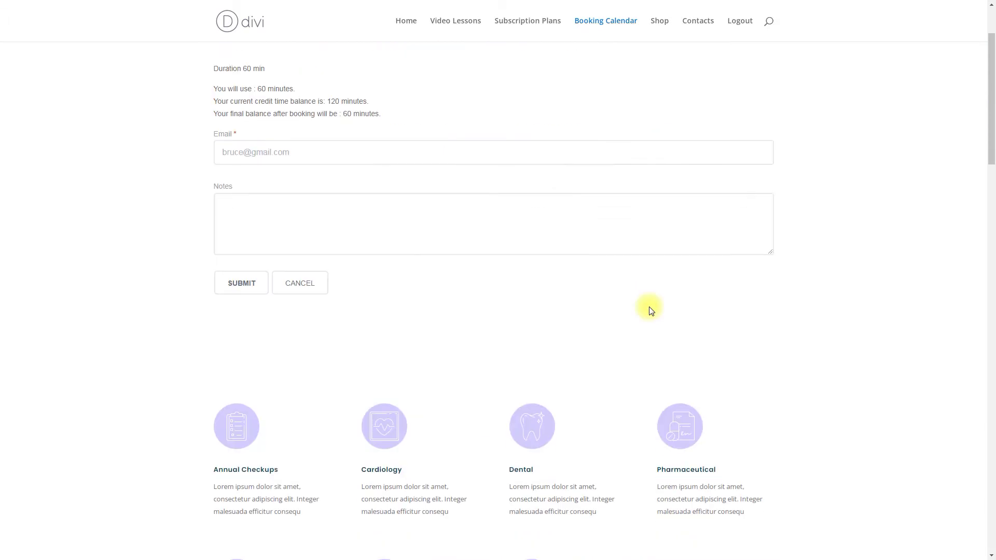
click(239, 288)
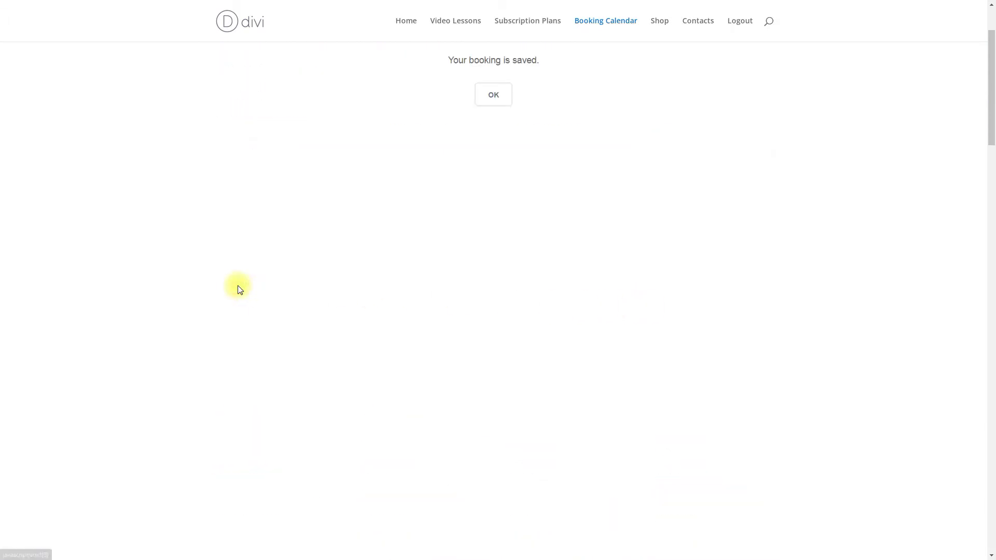
click(493, 96)
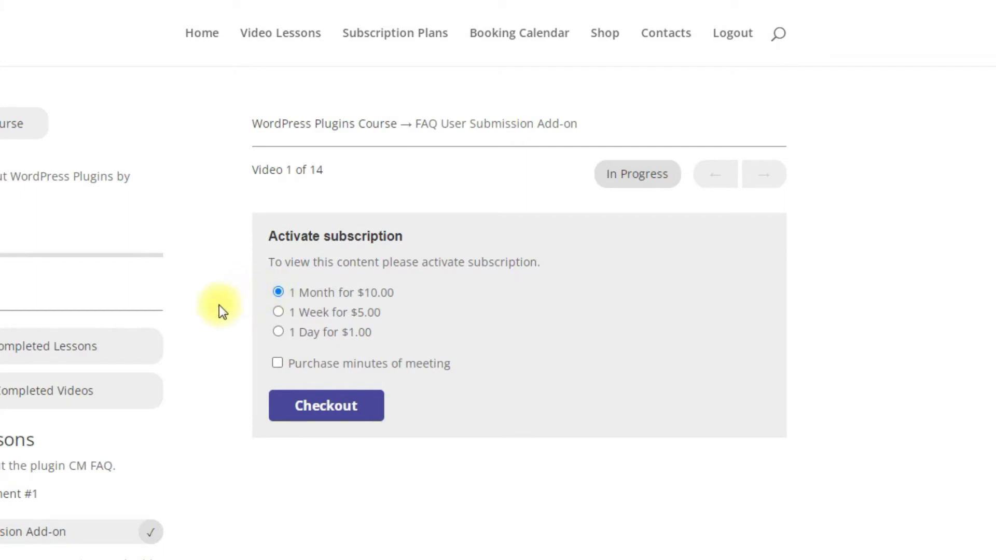
Tick the Purchase minutes of meeting checkbox on the subscription purchase
click(278, 365)
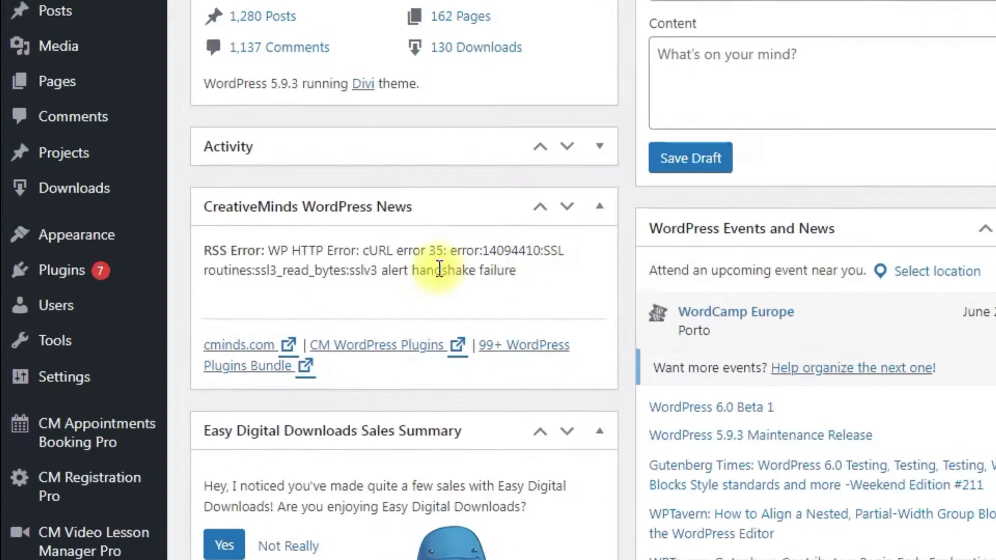
Publish a new download titled 'Credit Minutes' priced at 1.00, then go to store Settings
mouse_move(66, 191)
click(262, 222)
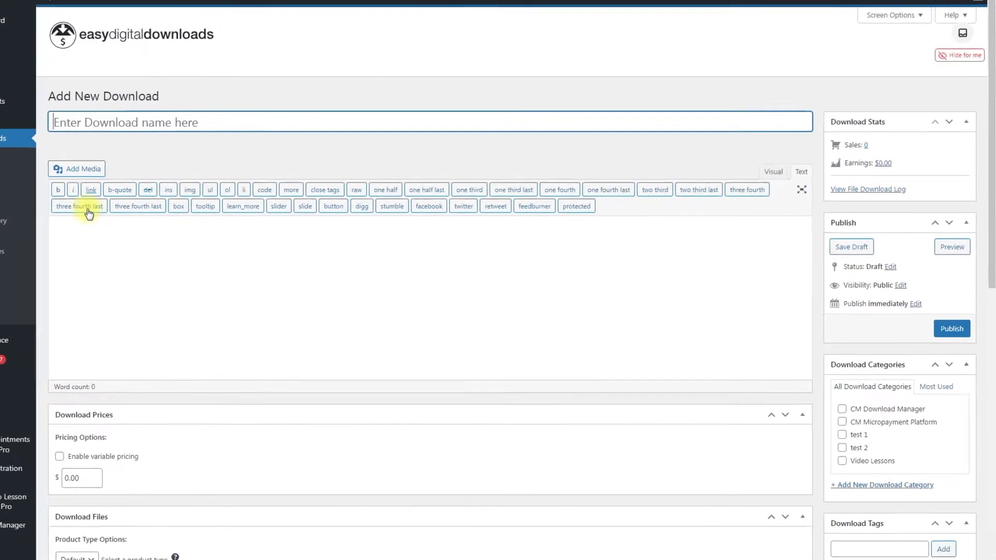
click(207, 133)
text(Credit Minutes)
click(29, 487)
key(BackSpace)
text(1)
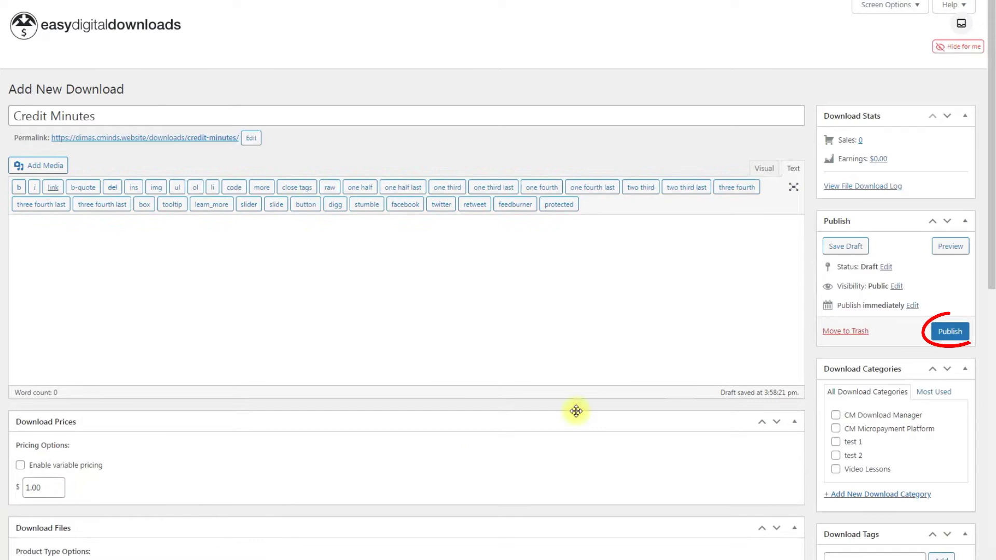
click(942, 332)
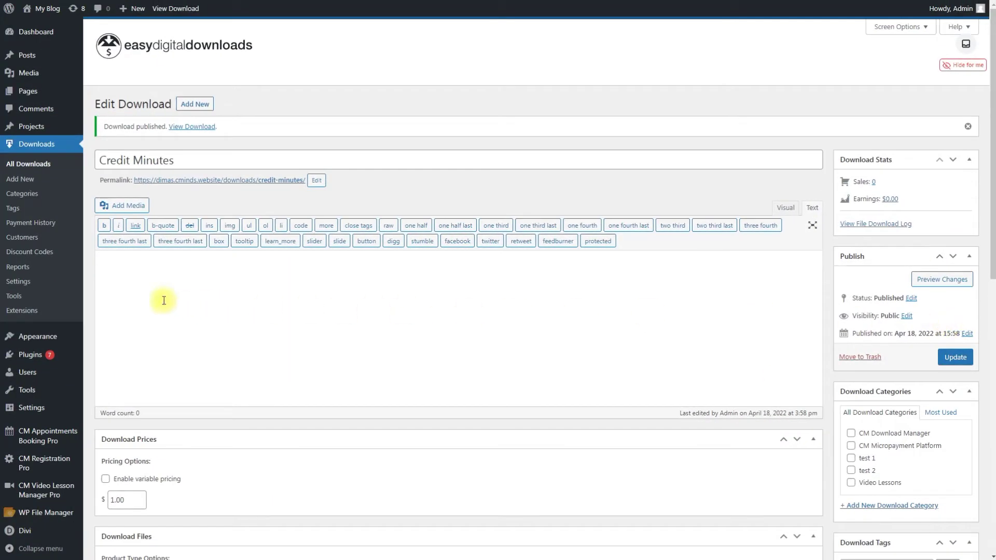
click(64, 288)
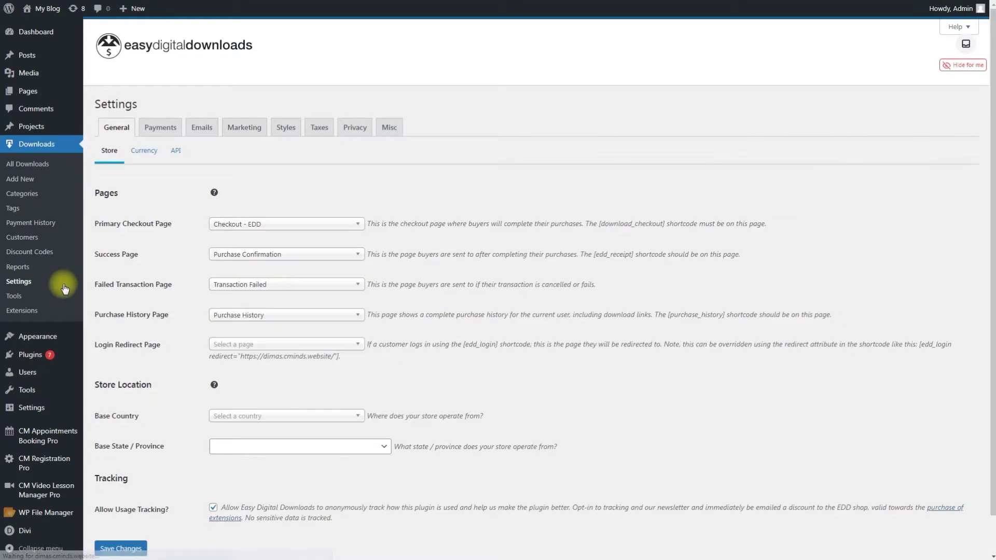
Enable Cart Item Quantities in the Misc store settings and save
click(384, 129)
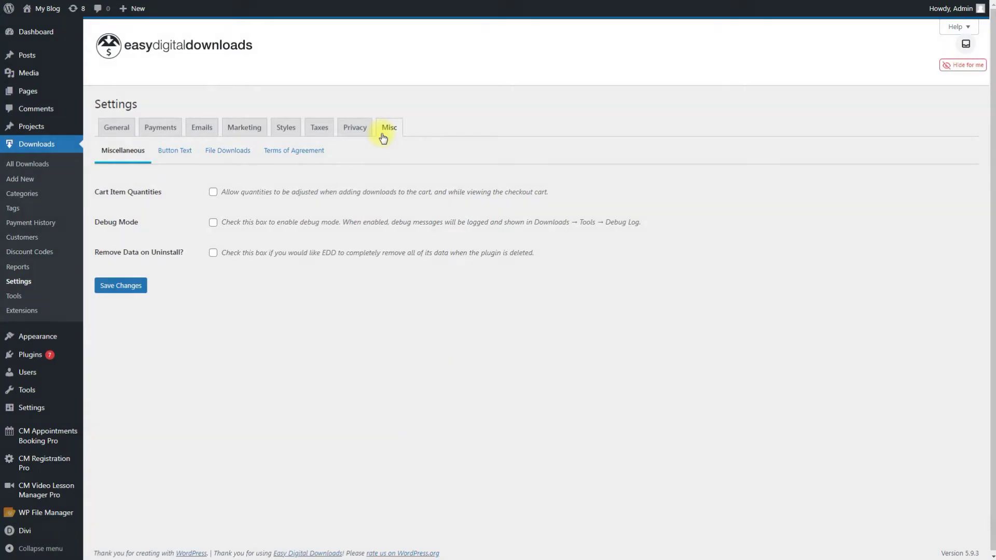
click(213, 192)
click(134, 290)
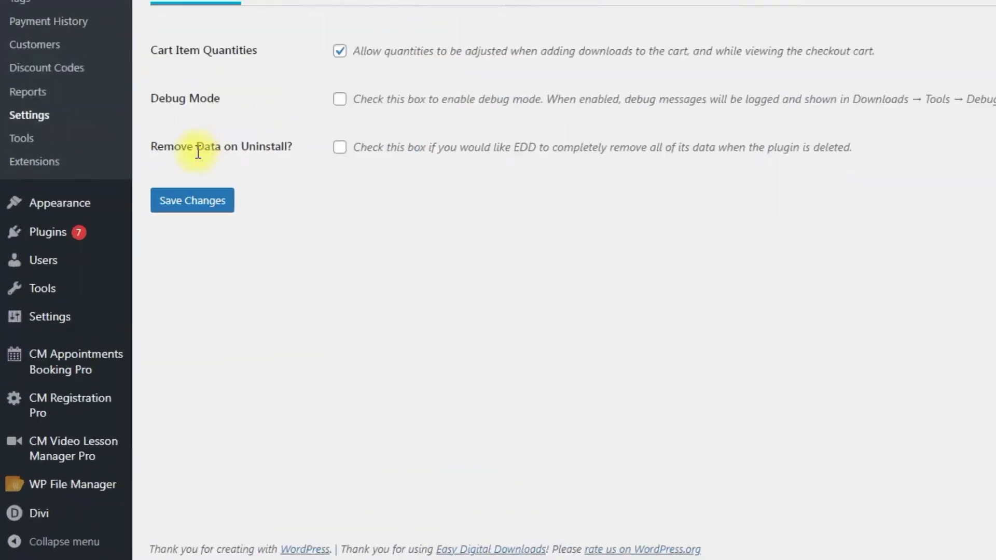
Go to the CM Video Lesson Manager Pro settings' Payments tab
mouse_move(50, 488)
click(221, 345)
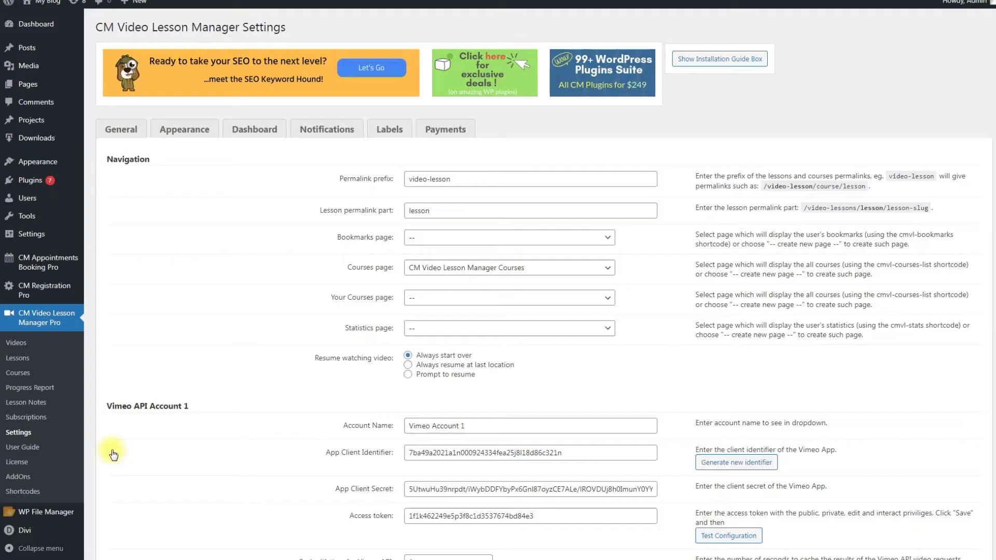
click(444, 131)
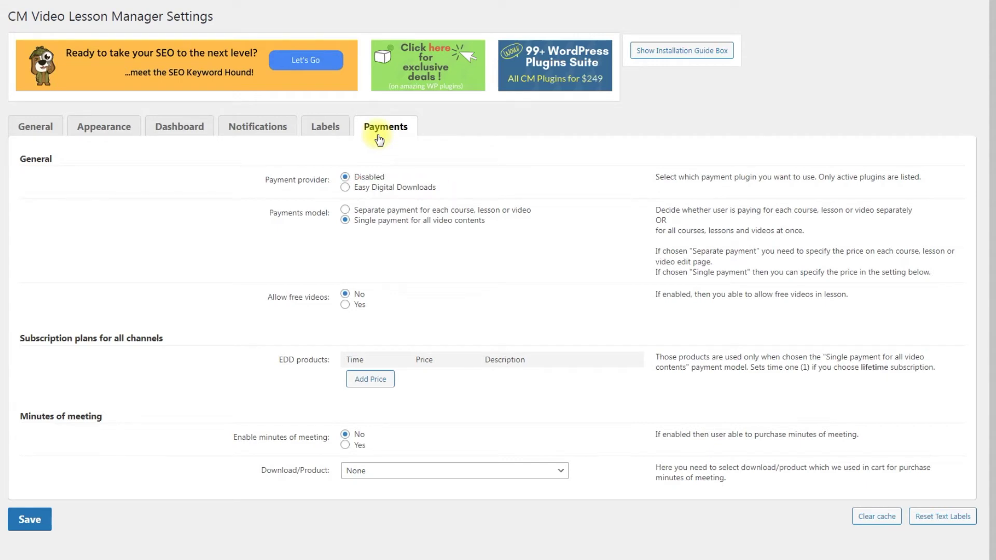
Use Easy Digital Downloads with per-item pricing, enable meeting minutes sold as Credit Minutes, and save
click(388, 188)
click(394, 211)
click(359, 446)
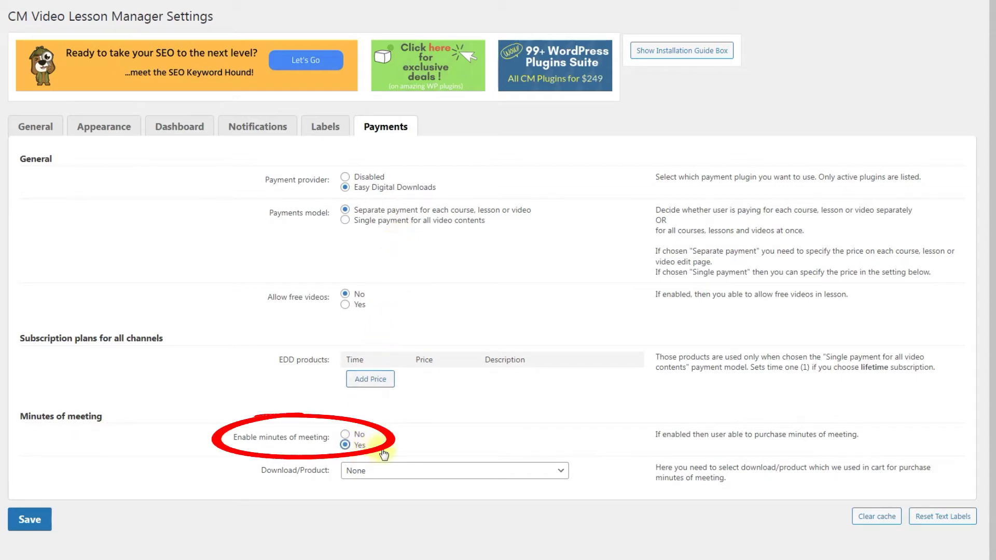
click(388, 471)
scroll(423, 410, down, 20)
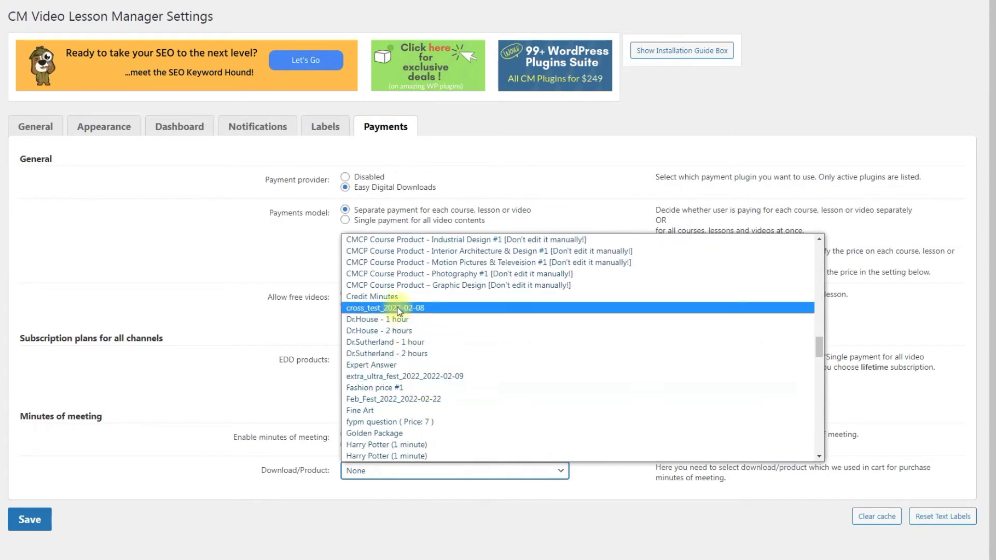
click(395, 297)
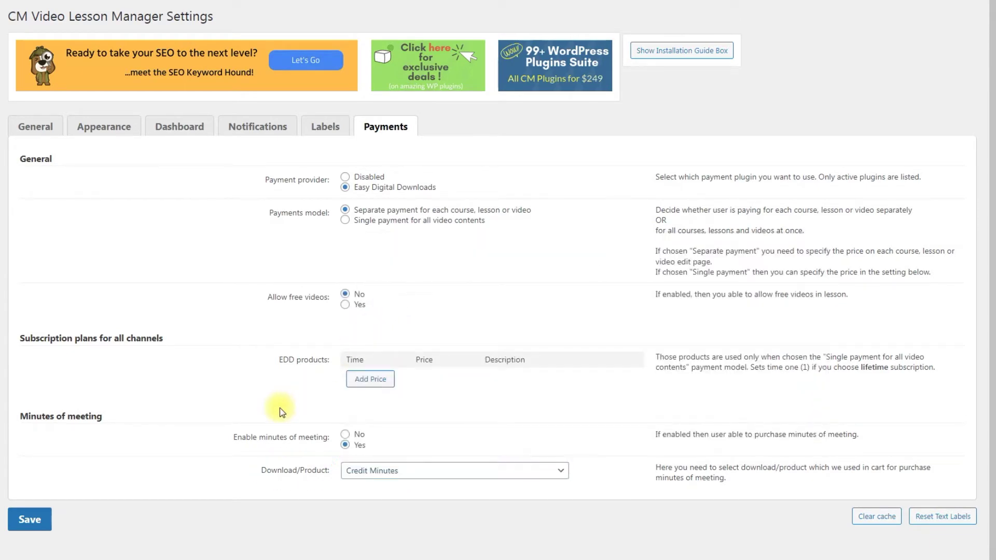
click(29, 520)
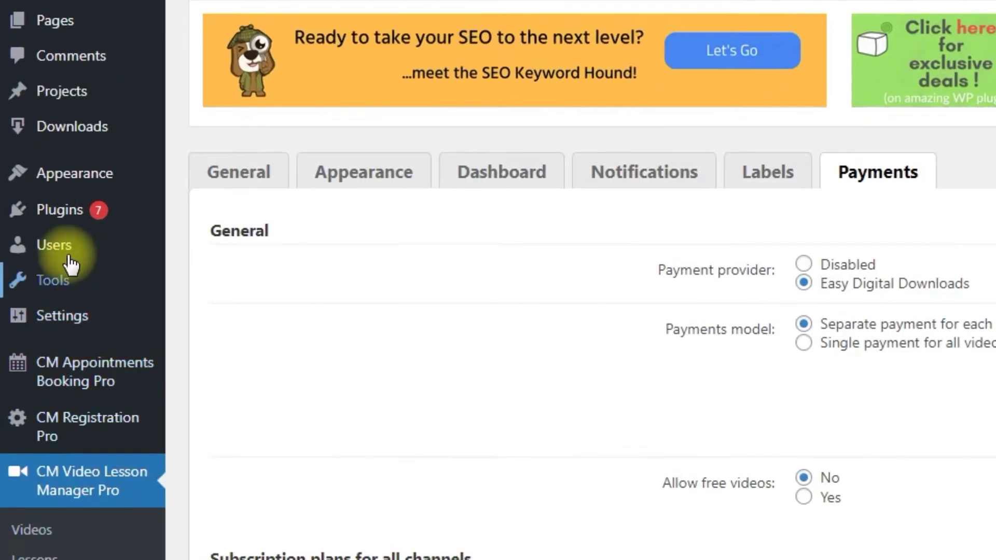
Open the subscriber's profile from the All Users list and scroll to the time credit section
mouse_move(63, 205)
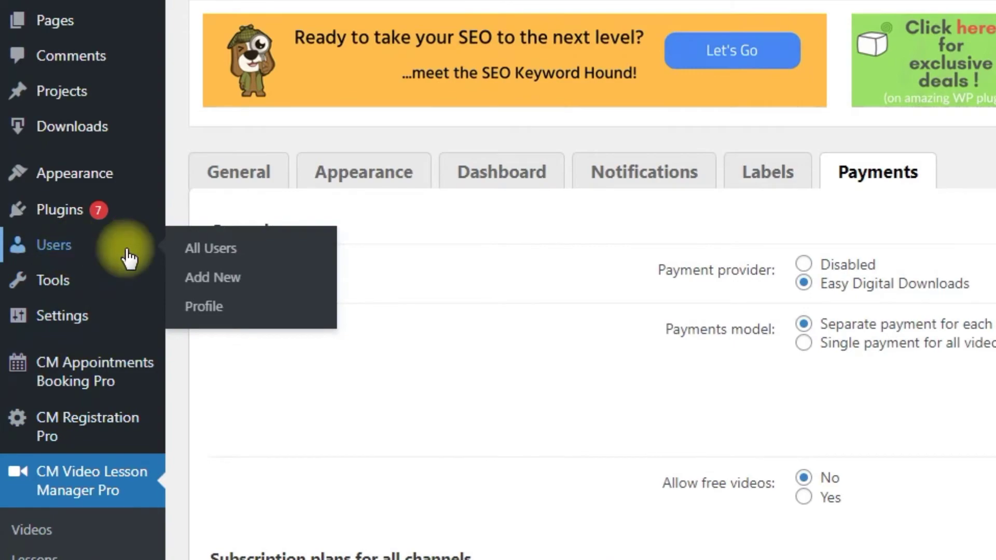
click(205, 251)
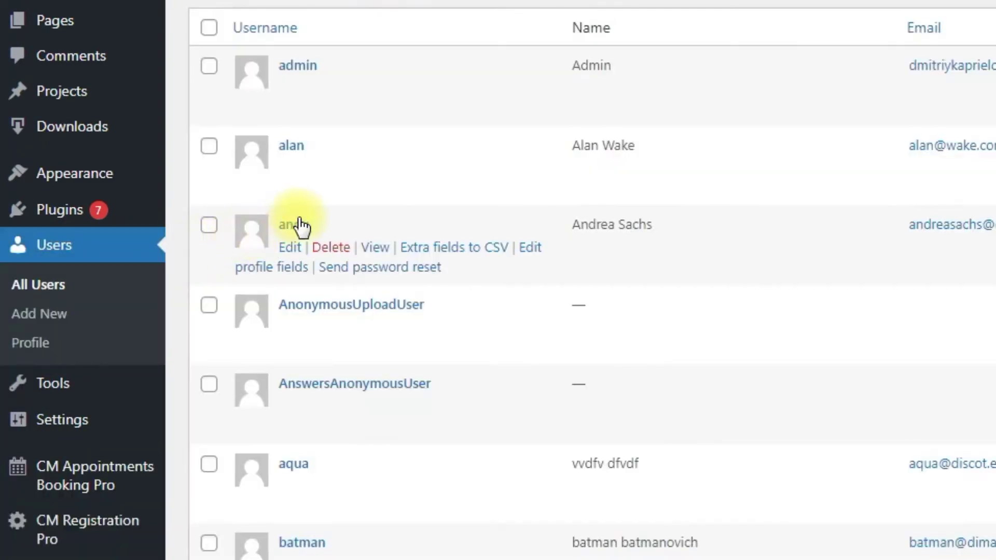
click(294, 225)
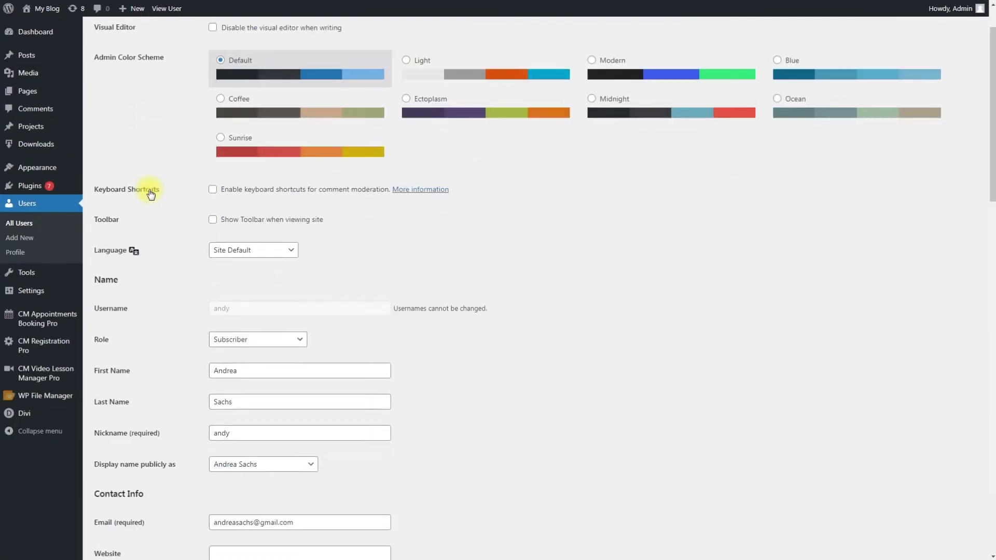
scroll(150, 193, down, 10)
scroll(148, 192, down, 4)
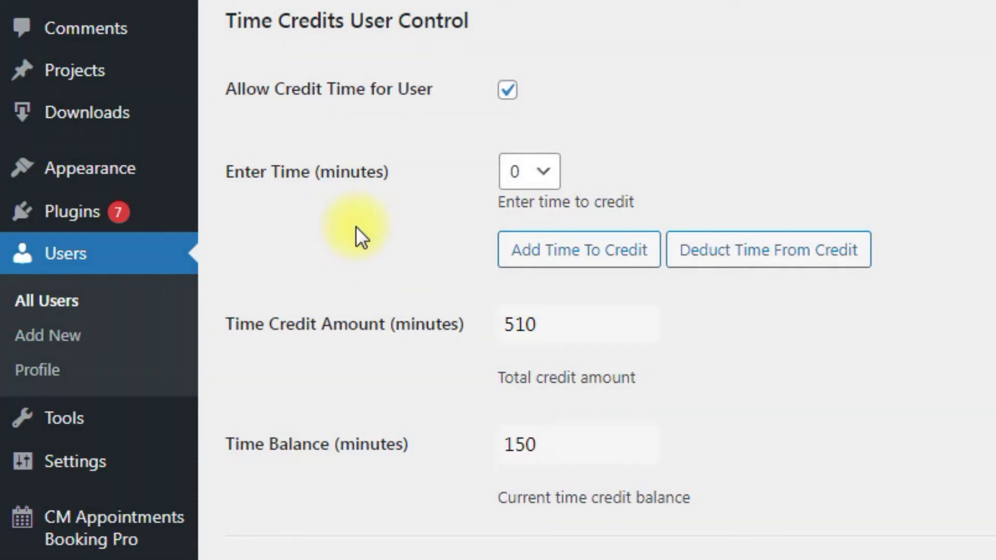
Add 60 minutes to the user's time credit and update the user
click(536, 178)
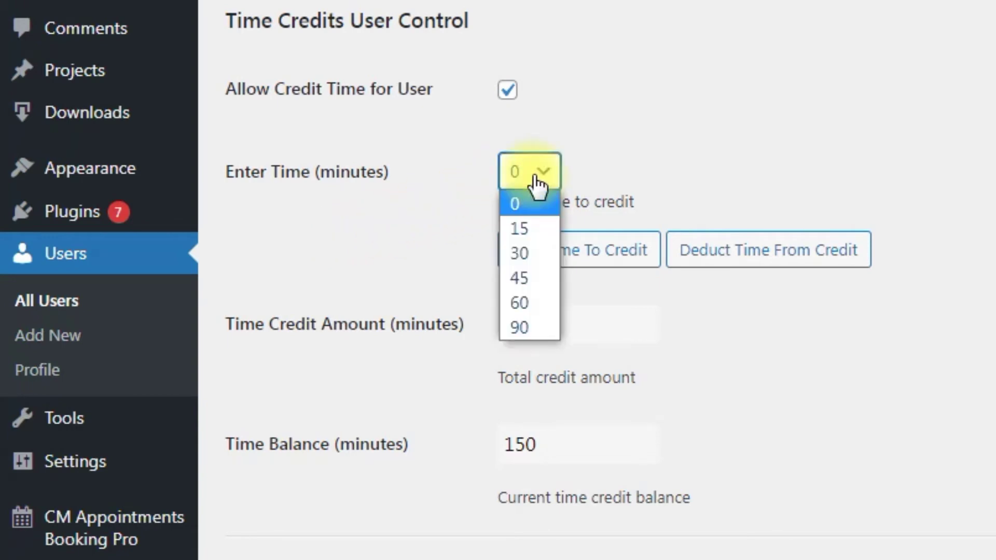
click(540, 293)
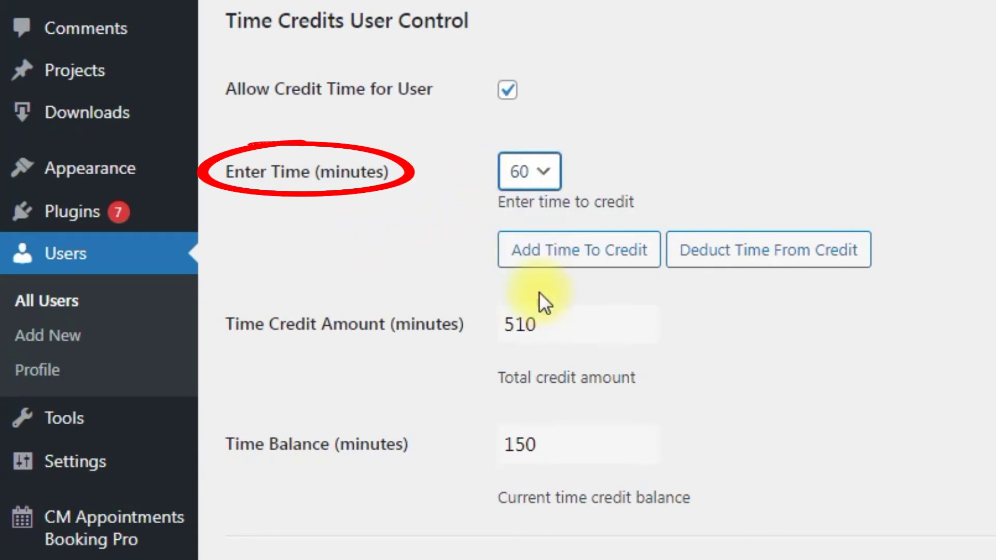
click(596, 265)
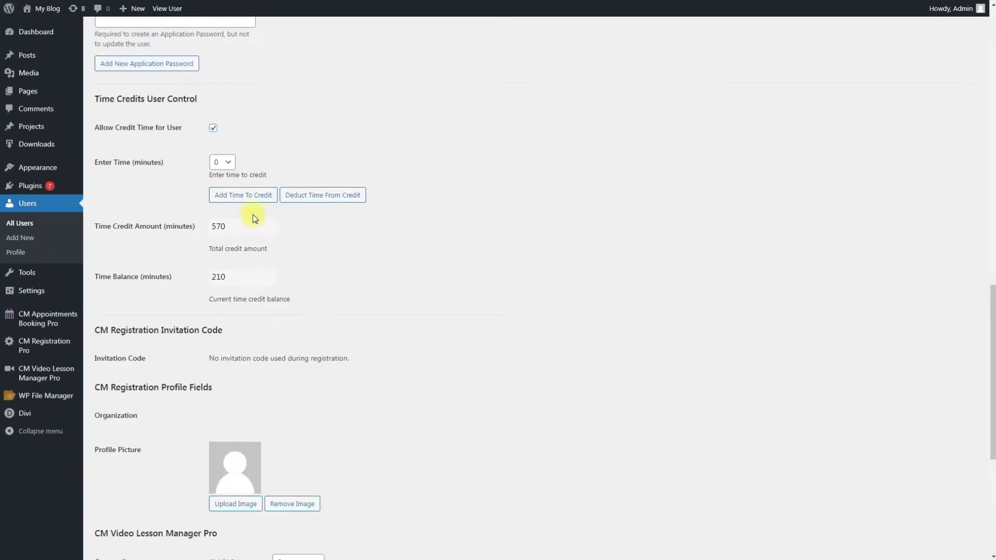
scroll(254, 214, down, 5)
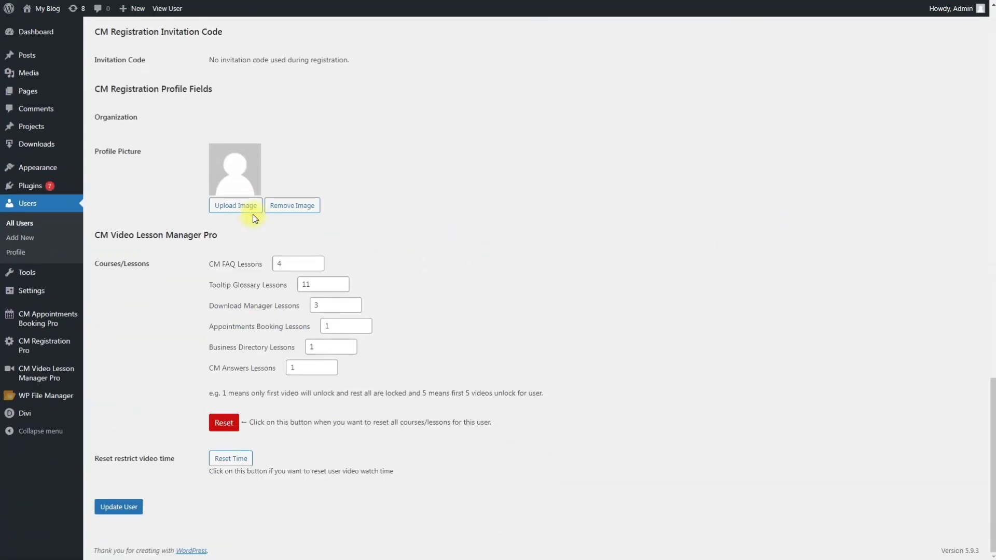
click(127, 509)
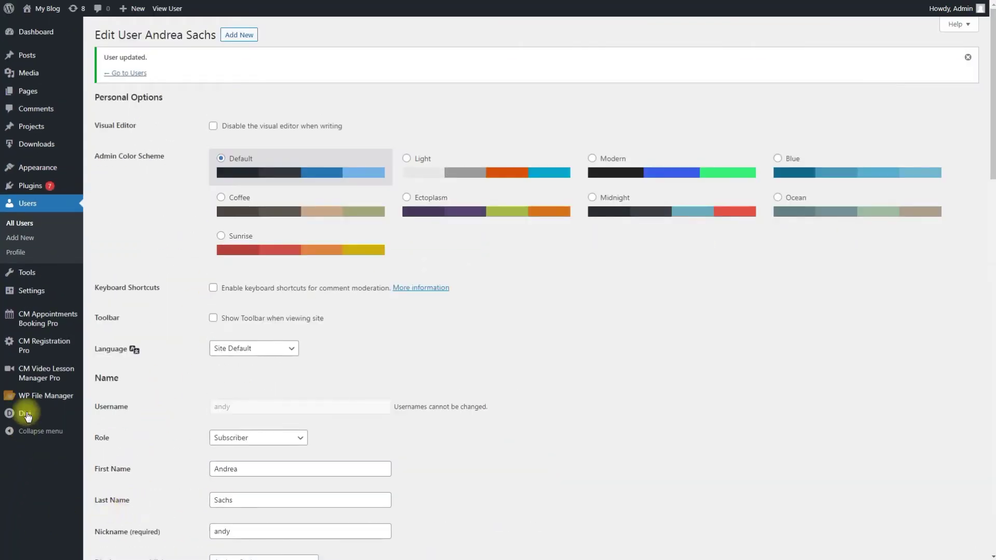
Start editing the WordPress Plugins Course from the Courses list
mouse_move(31, 373)
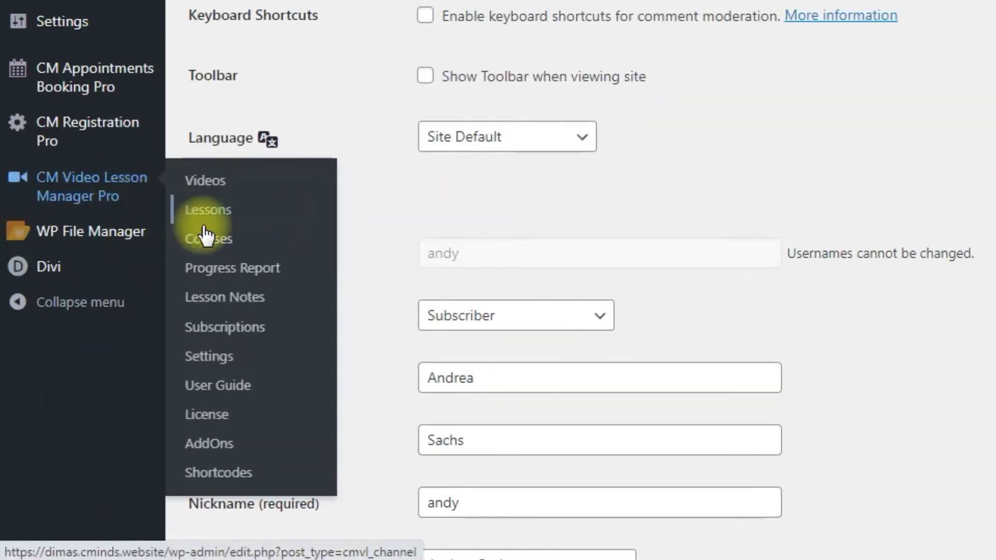
click(205, 237)
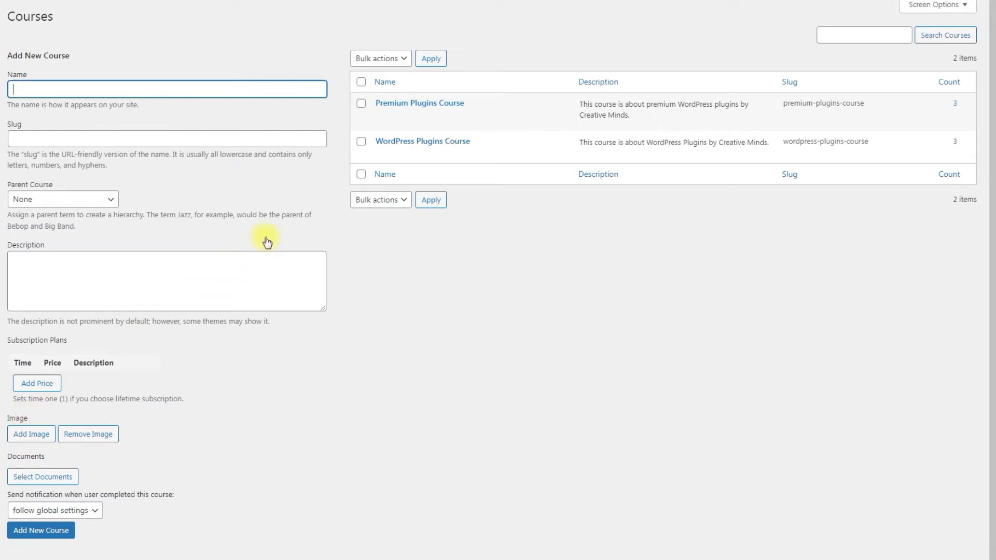
click(384, 155)
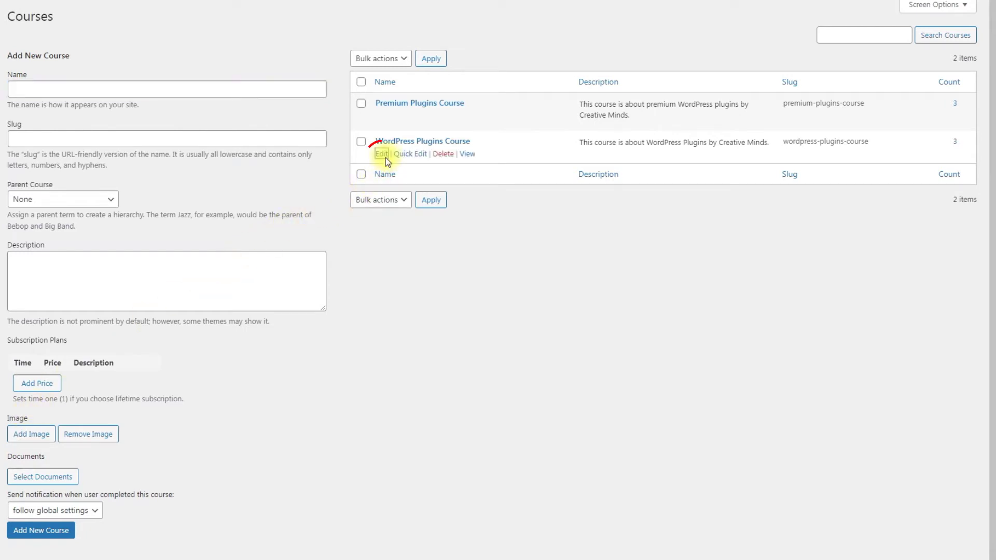
scroll(479, 226, down, 3)
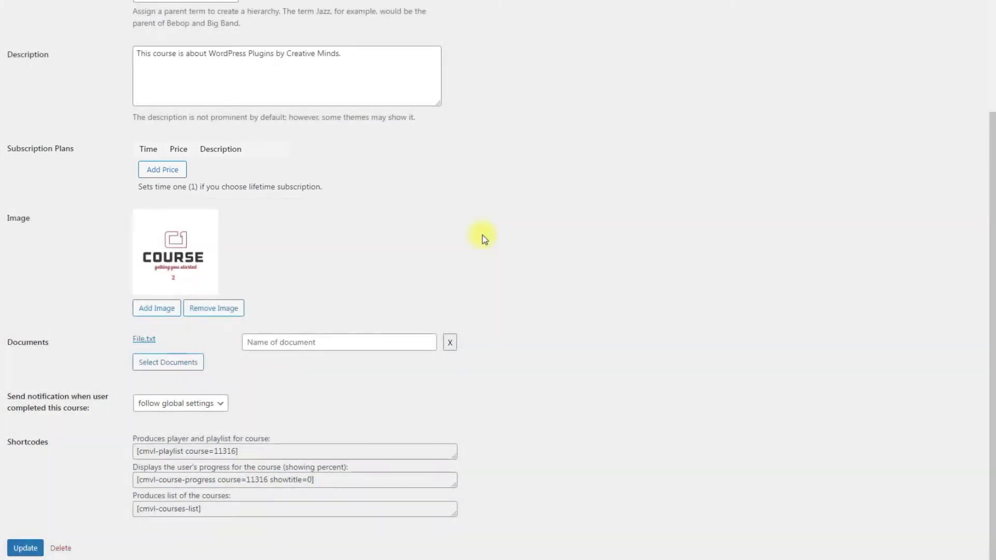
Add a first subscription plan of 1 month for 10.00
click(175, 169)
click(178, 166)
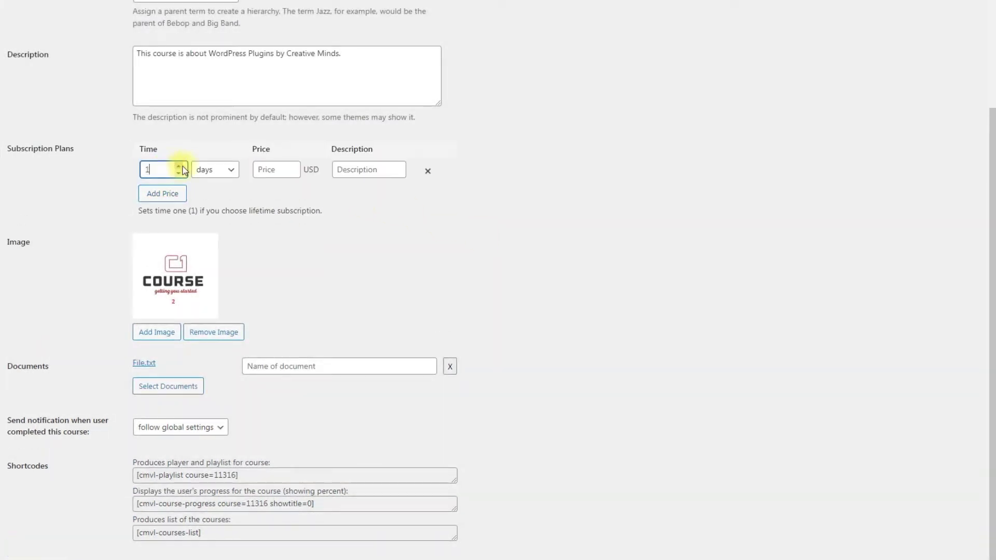
click(229, 170)
click(232, 232)
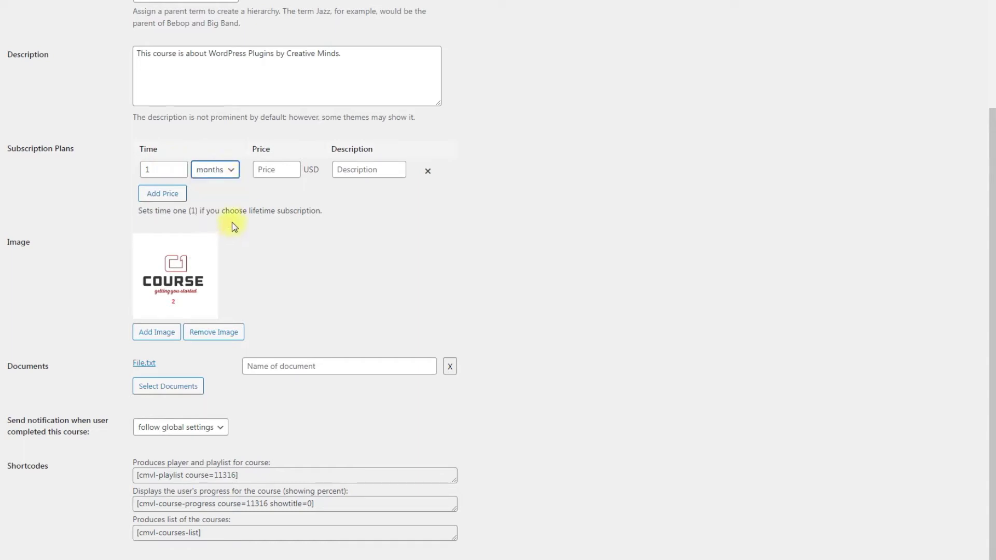
click(265, 172)
text(10.00)
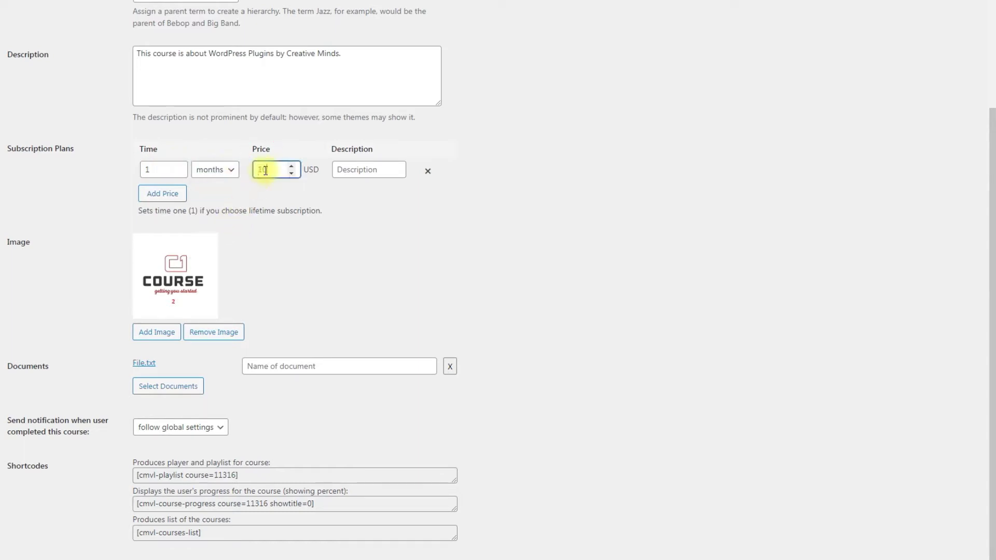
click(260, 192)
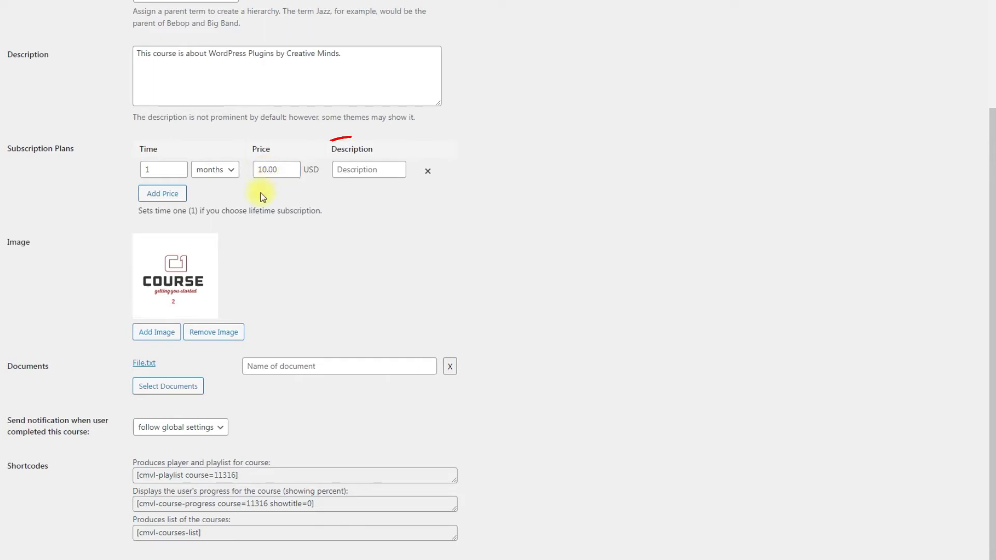
Add a second subscription plan of 1 week for 5.00
click(171, 195)
click(166, 194)
text(1)
click(218, 199)
click(224, 241)
click(294, 202)
text(5.00)
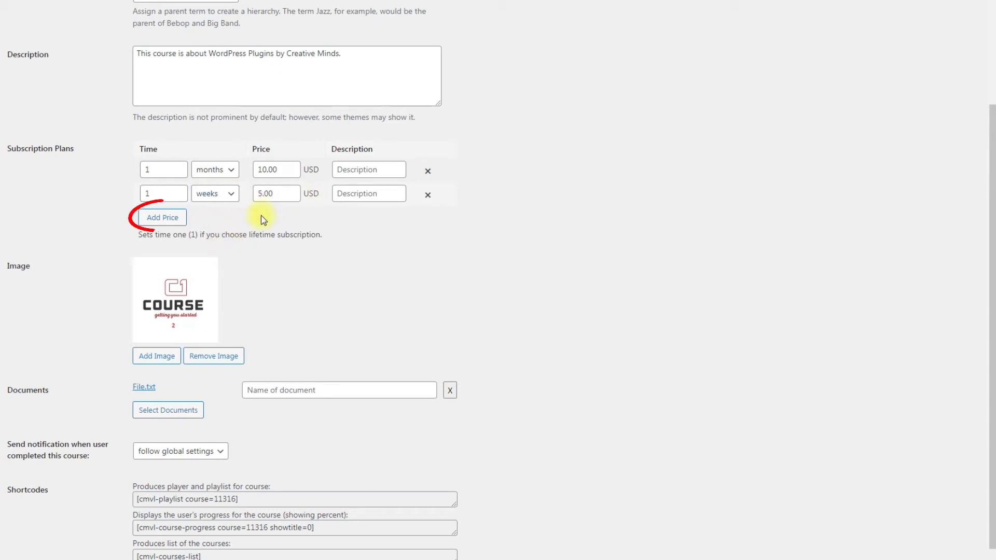
Add a third plan of 1 day for 1.00 and update the course
click(176, 218)
click(179, 218)
text(1)
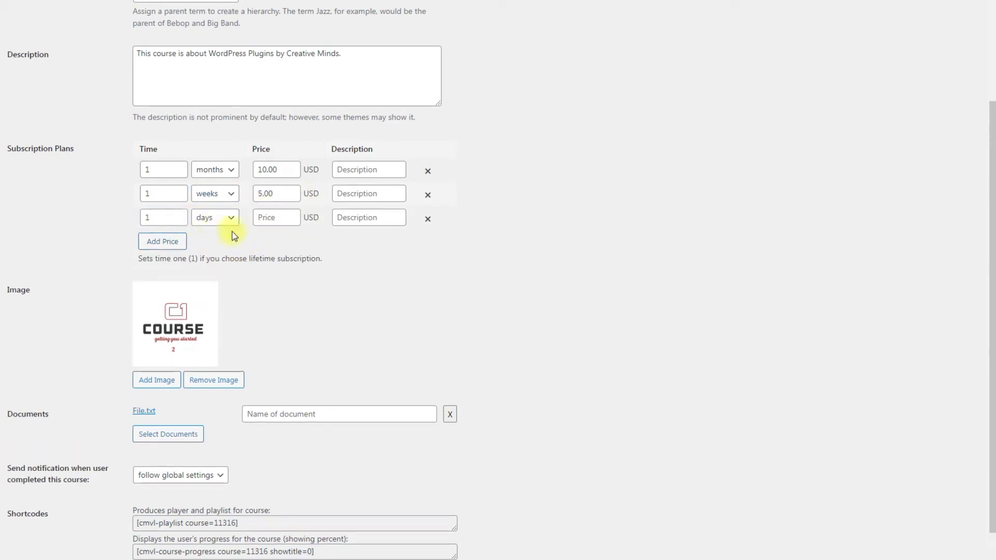
click(267, 222)
text(1.00)
click(277, 243)
scroll(277, 243, down, 2)
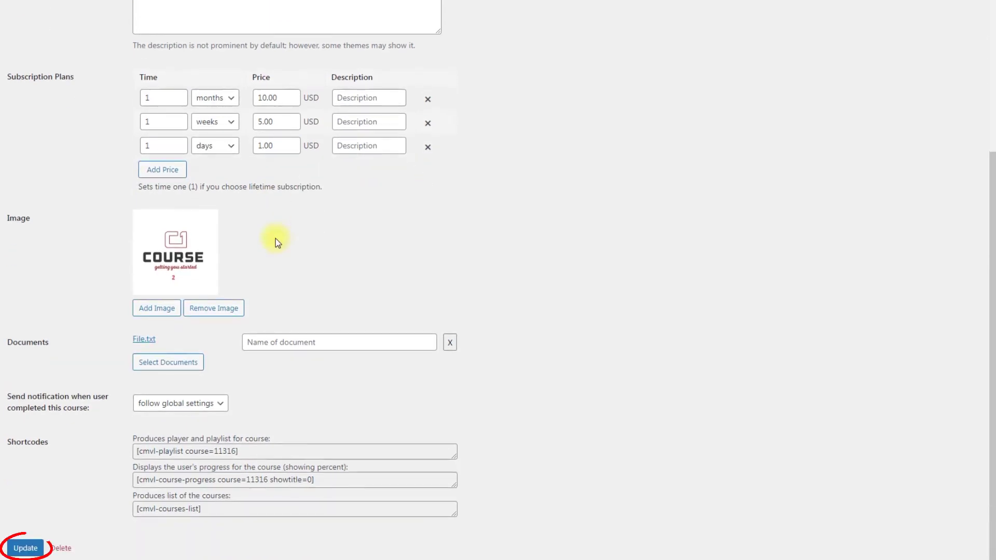
click(35, 552)
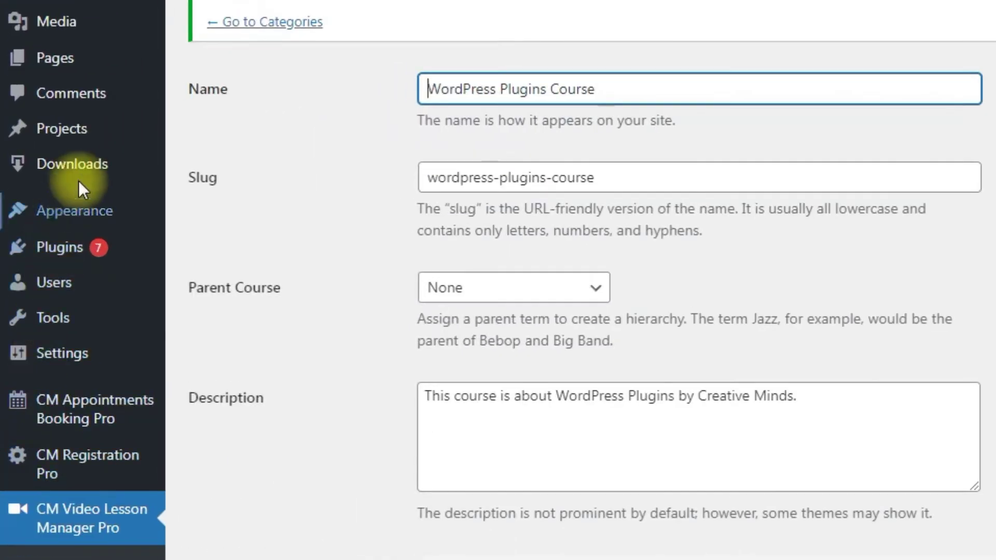
Open All Downloads, which lists the 1 Month, 1 Week and 1 Day course plans
mouse_move(39, 146)
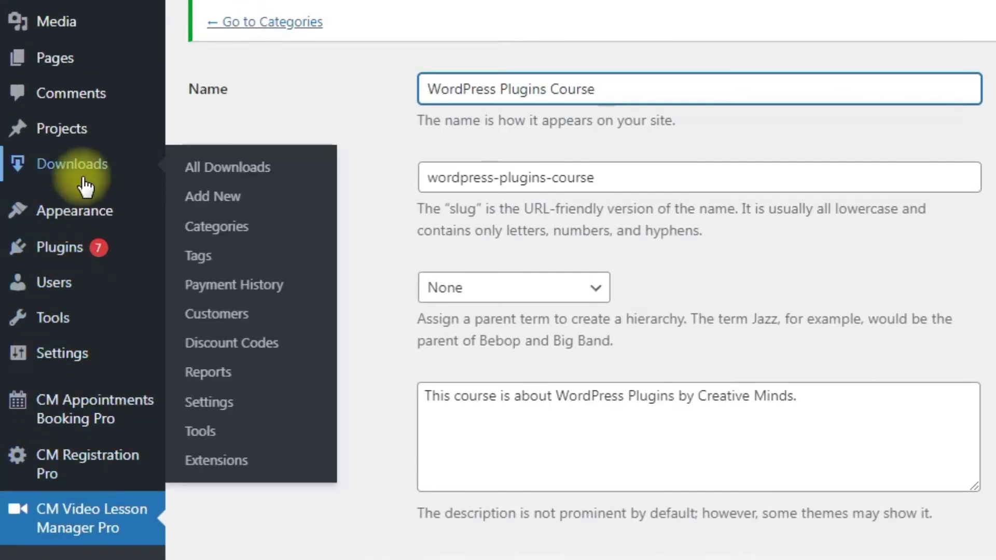
click(254, 169)
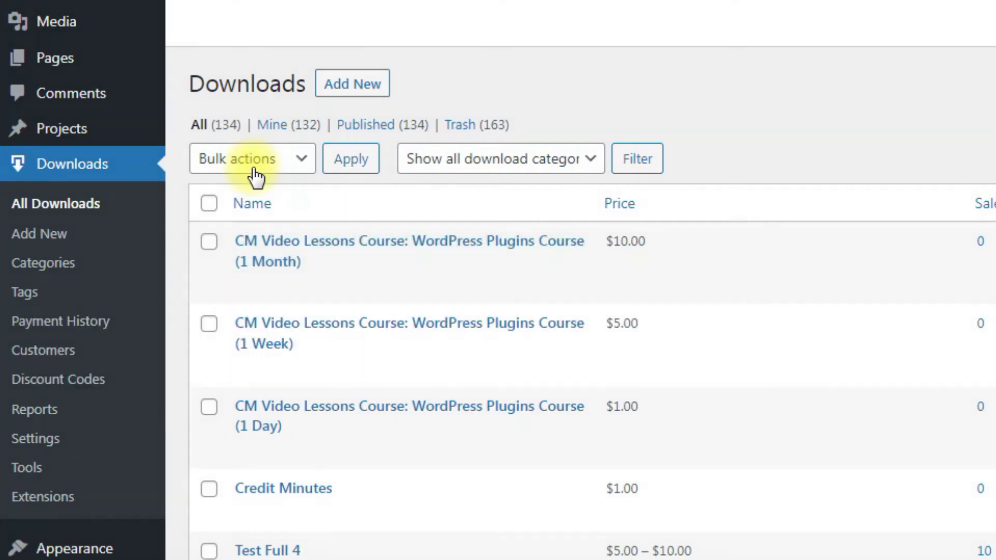
mouse_move(260, 245)
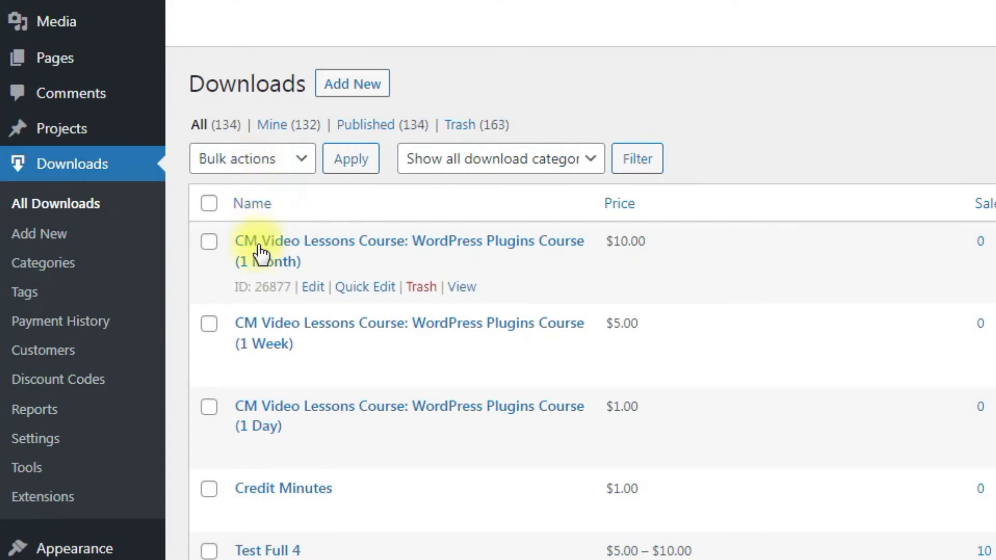
Edit the 1 Month download, setting Recurring to Yes and Period to Monthly
click(317, 296)
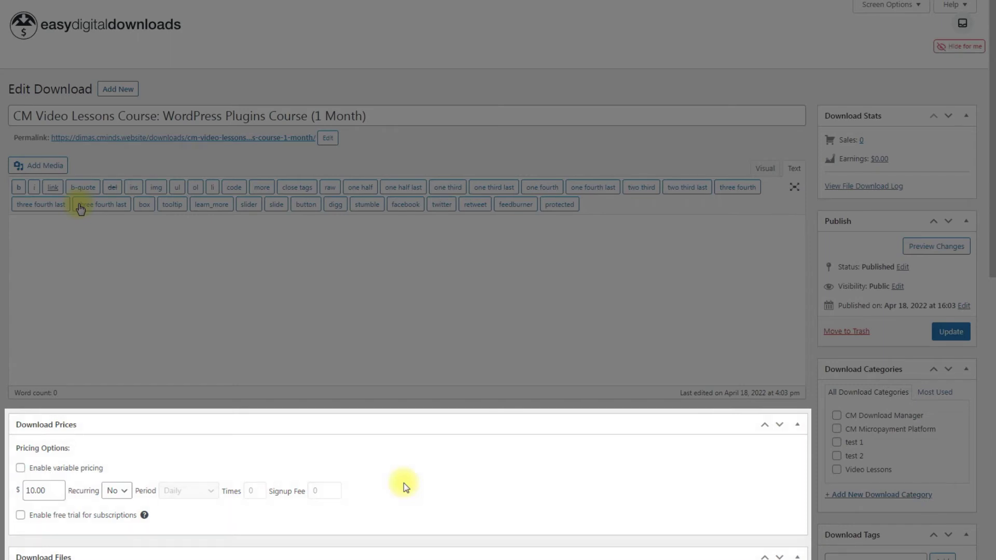
click(123, 490)
click(127, 516)
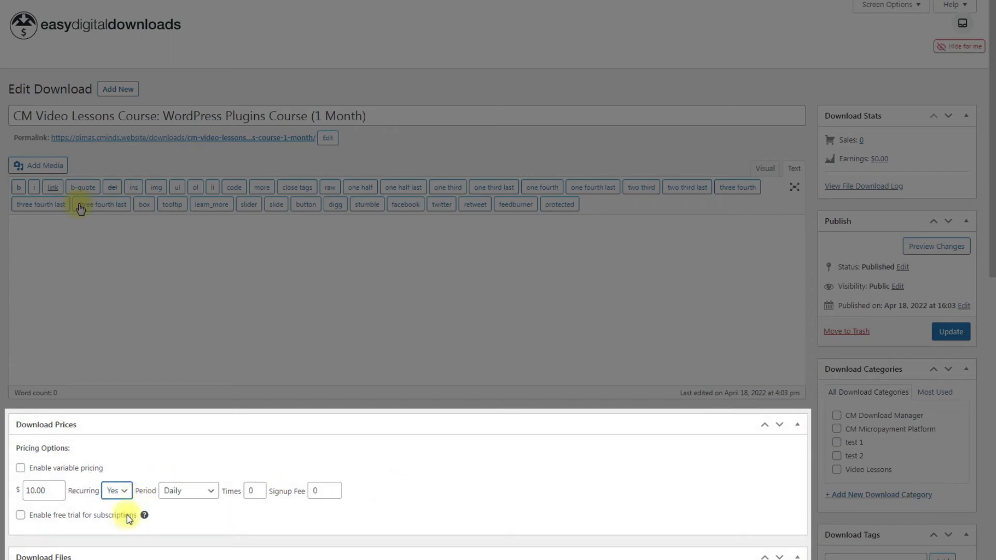
click(205, 492)
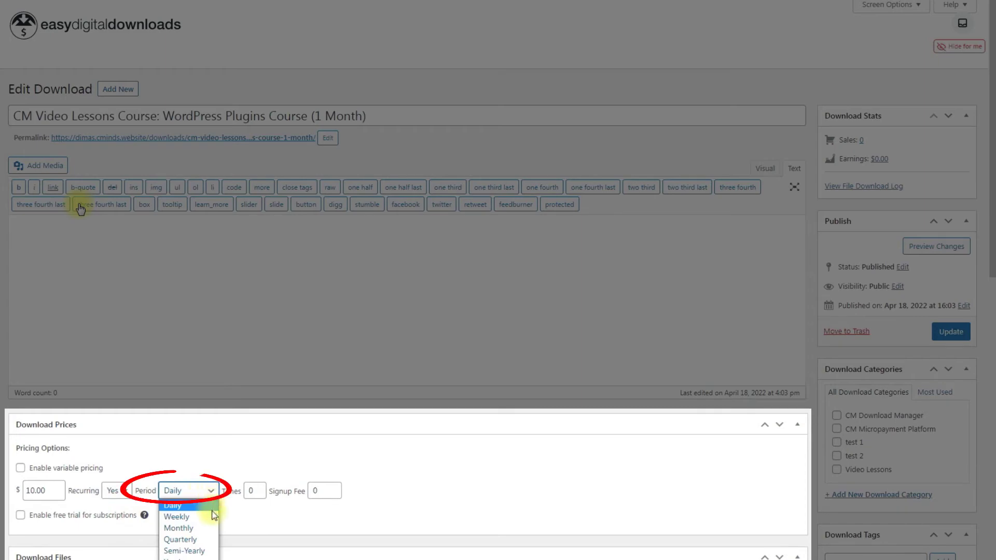
click(213, 529)
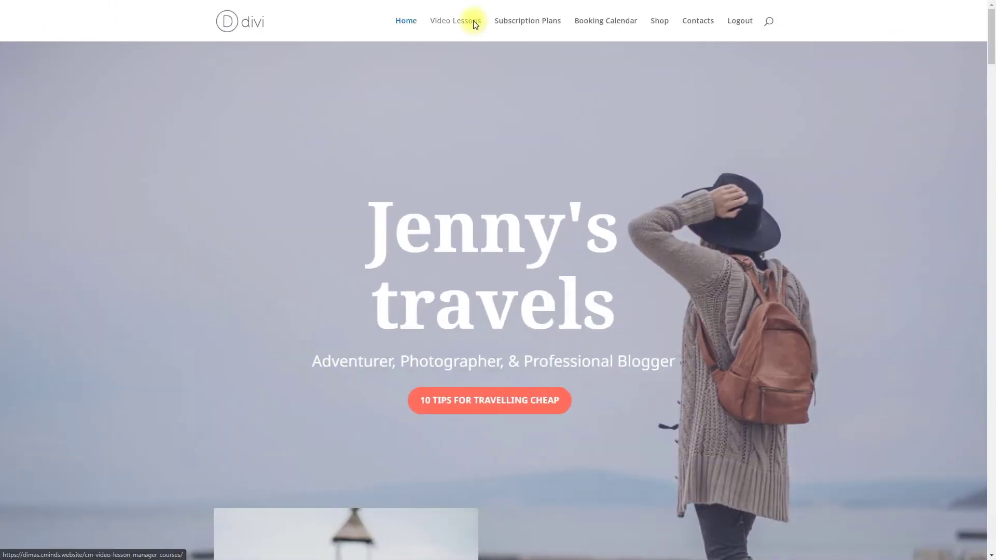
Open the WordPress Plugins Course card from the Video Lessons page
click(474, 23)
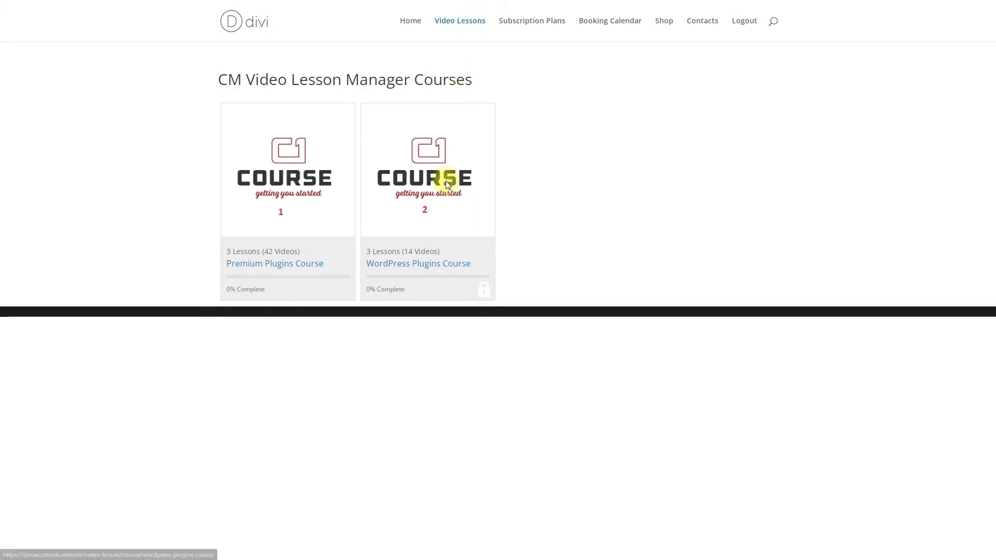
click(447, 182)
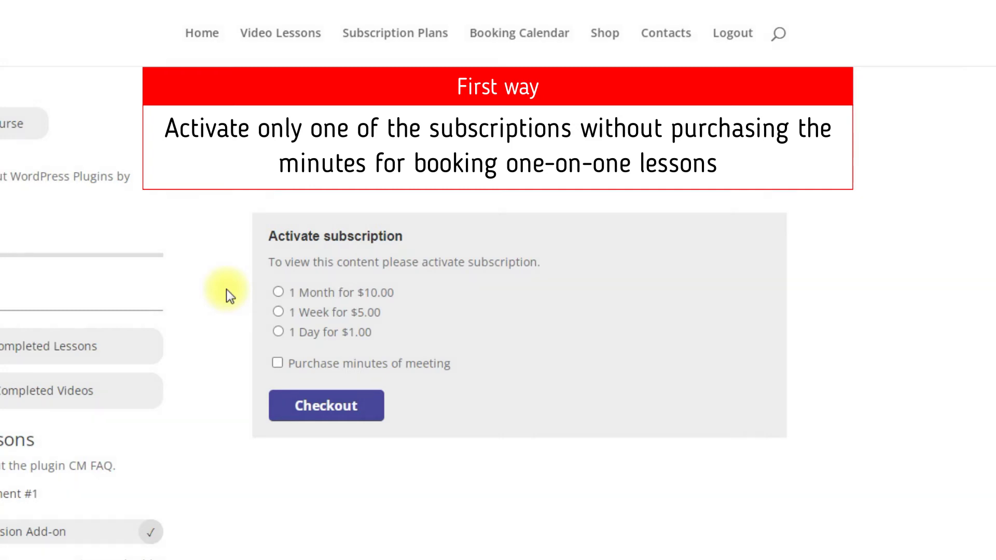
Choose the 1 Month $10.00 plan plus 30 meeting minutes and go to checkout
click(278, 291)
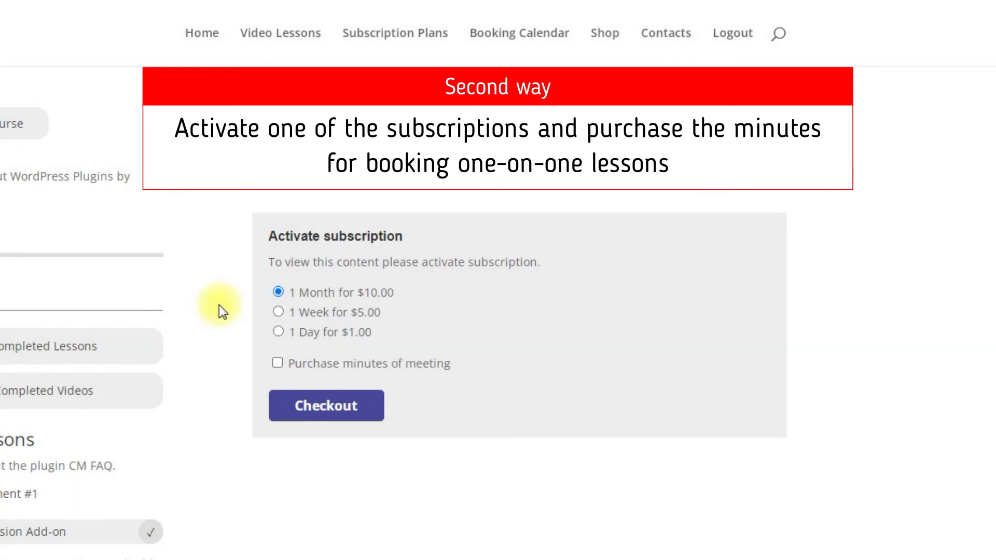
click(277, 363)
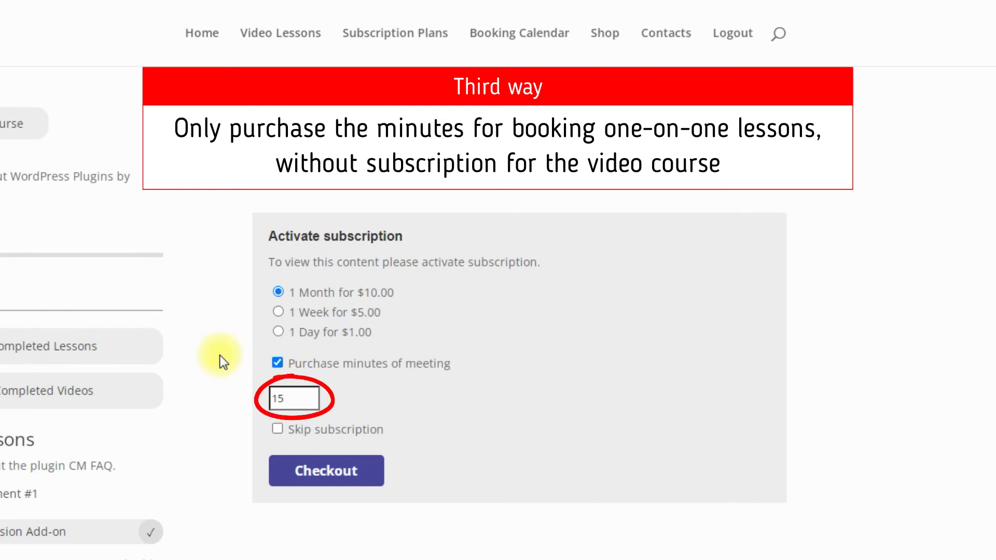
click(277, 429)
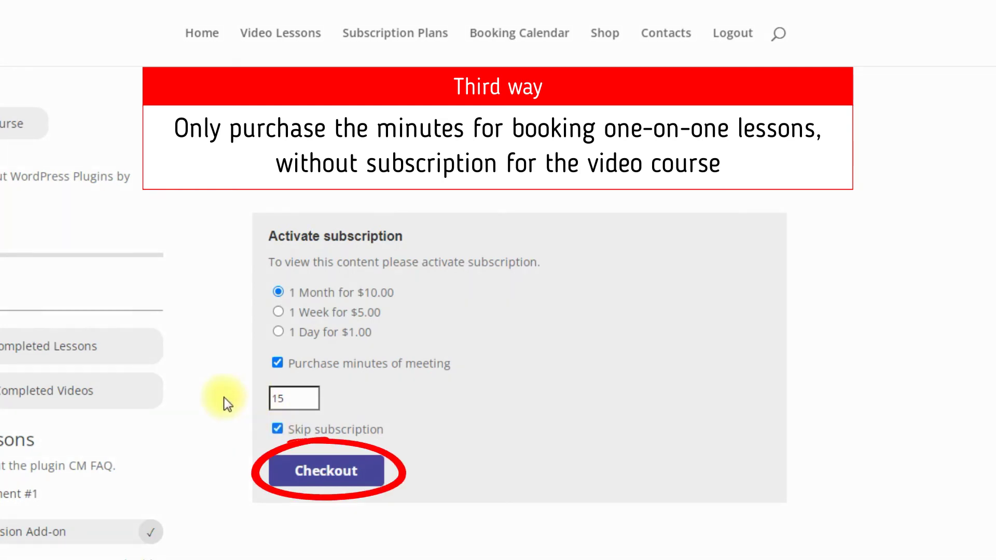
click(277, 429)
click(313, 396)
click(312, 397)
click(312, 396)
Enter the buyer's first and last name and complete the $40.00 purchase
click(448, 387)
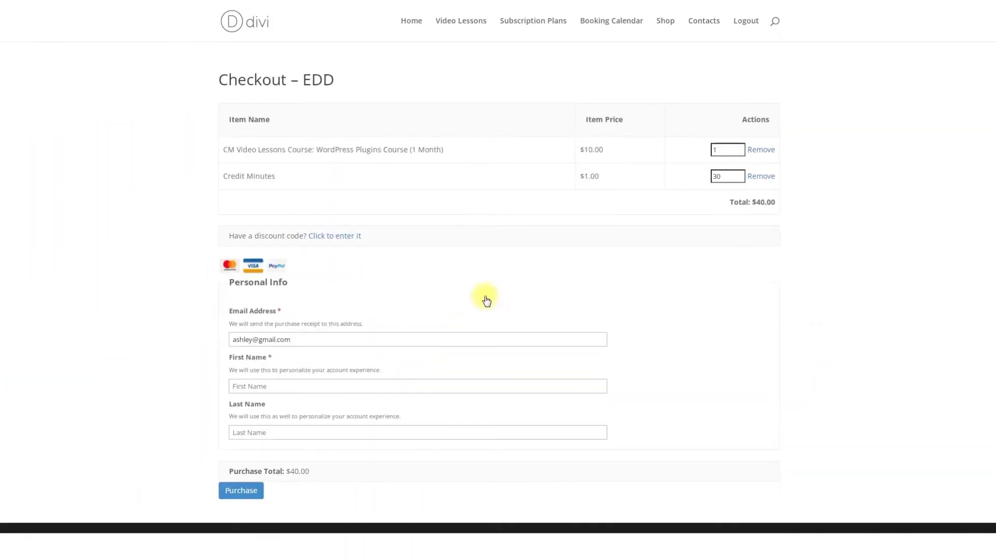
click(434, 432)
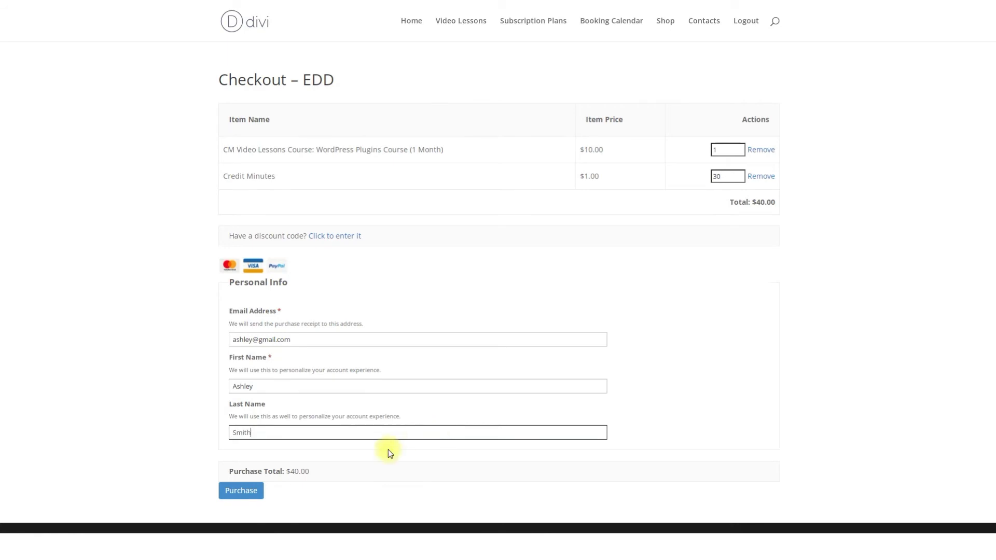
click(252, 489)
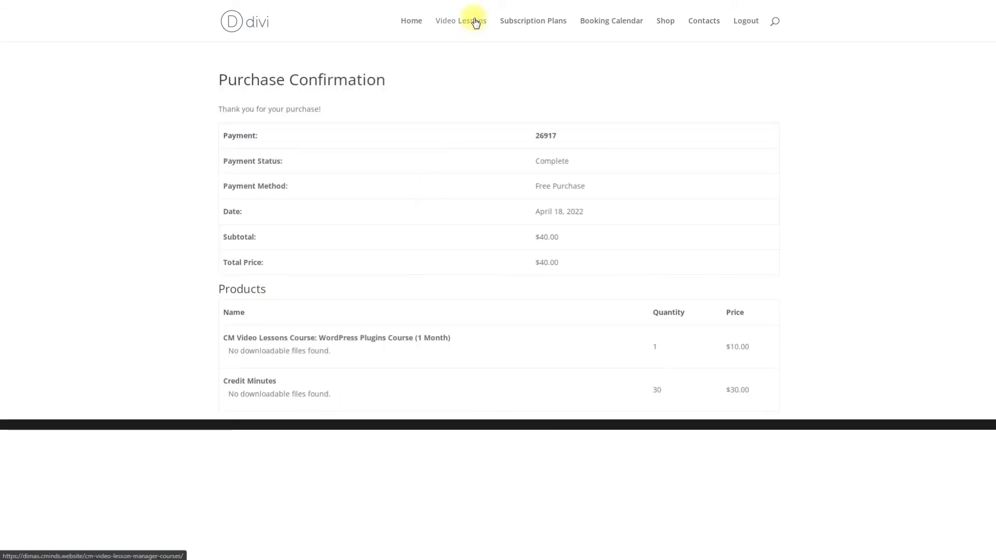
Confirm the WordPress Plugins Course is unlocked, then open the Booking Calendar
click(471, 21)
click(449, 193)
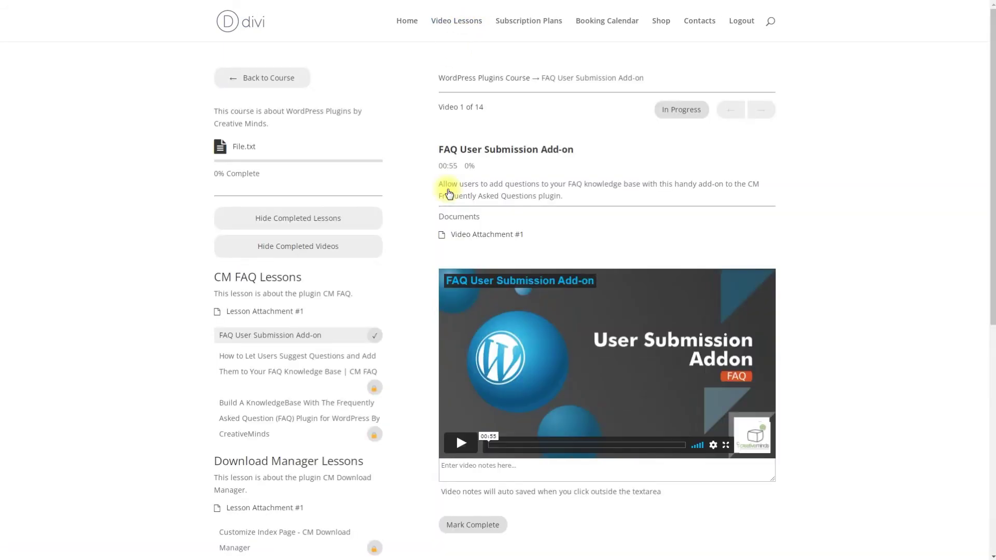
click(588, 23)
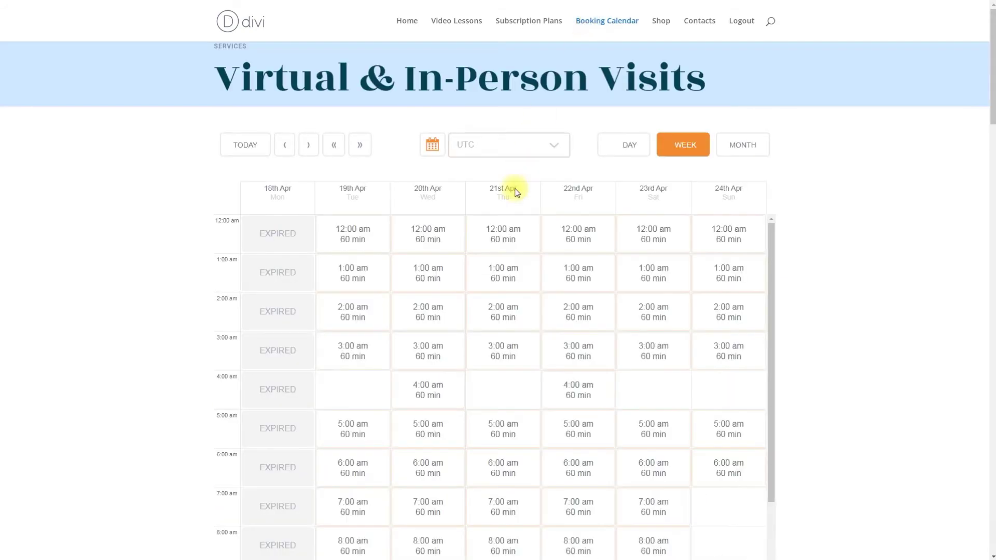
Pick the 21st Apr 12:00 am slot in the booking calendar
click(507, 232)
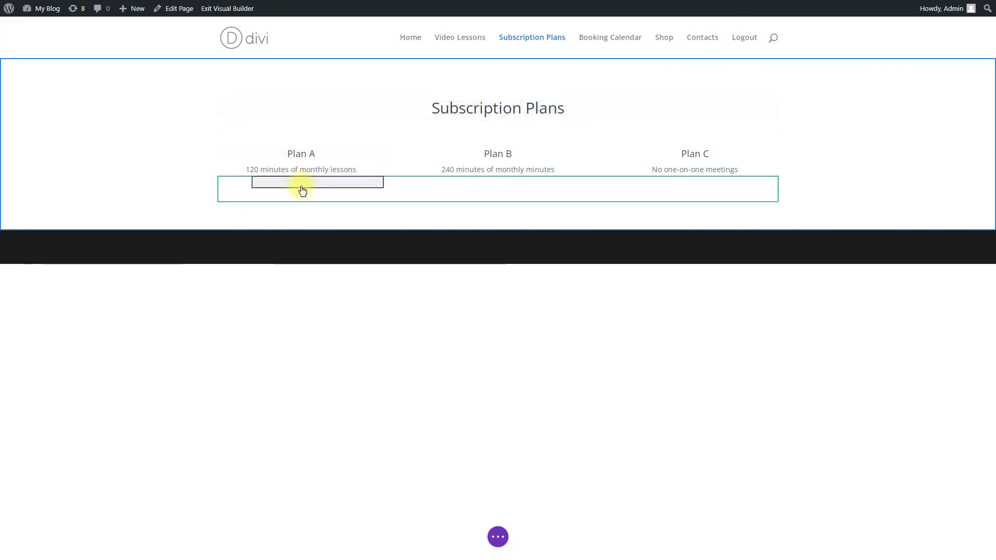
Paste a cmvl-paybox-button shortcode with 120 minutes into Plan A's text module
click(292, 185)
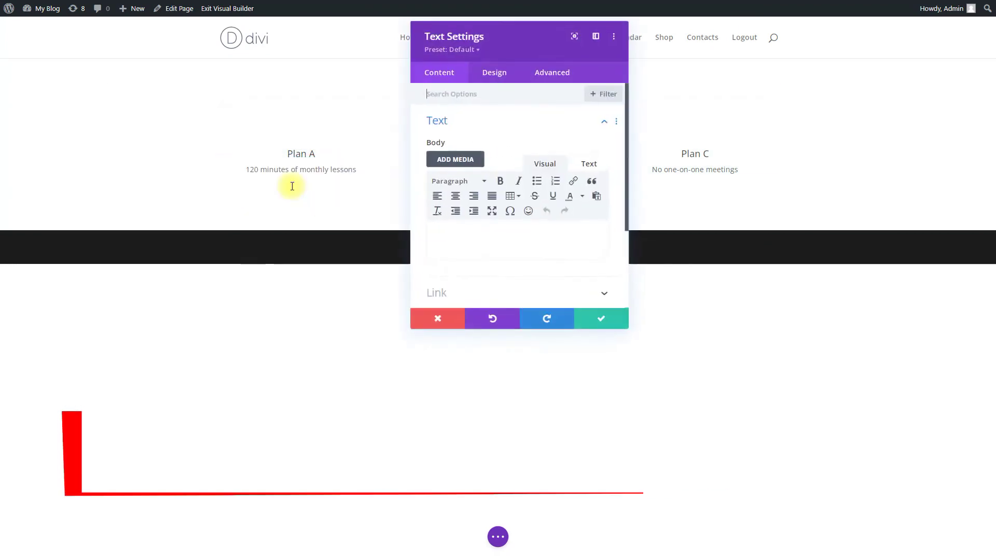
right_click(461, 229)
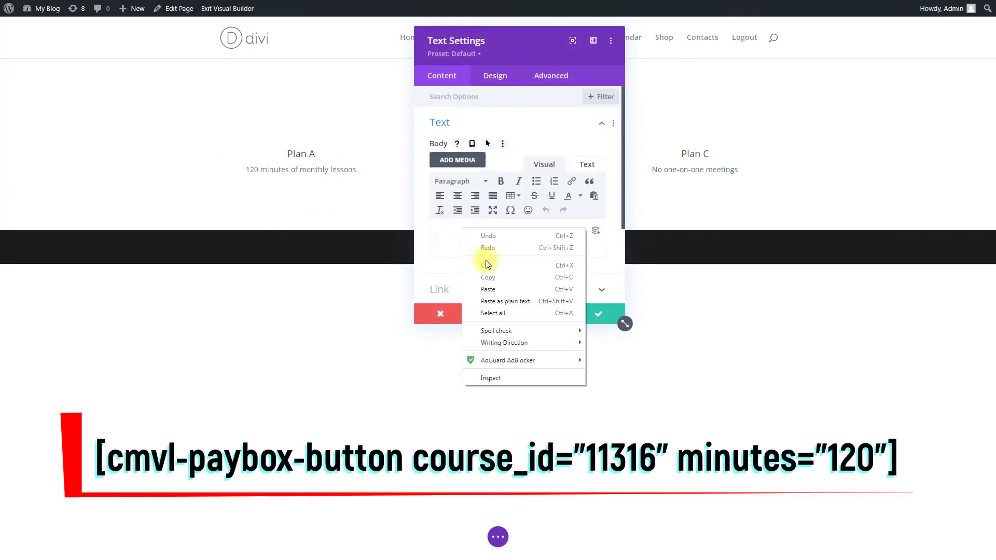
click(489, 289)
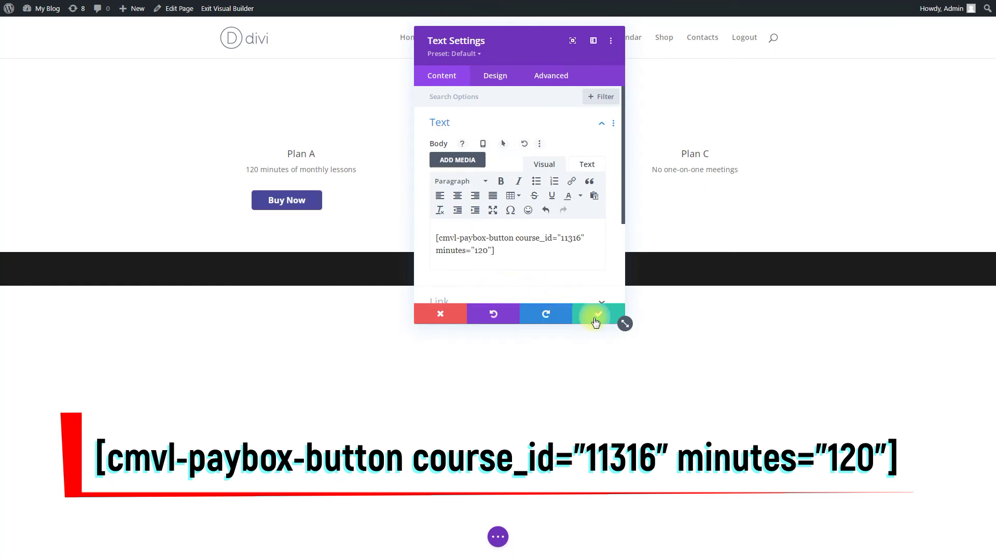
click(594, 315)
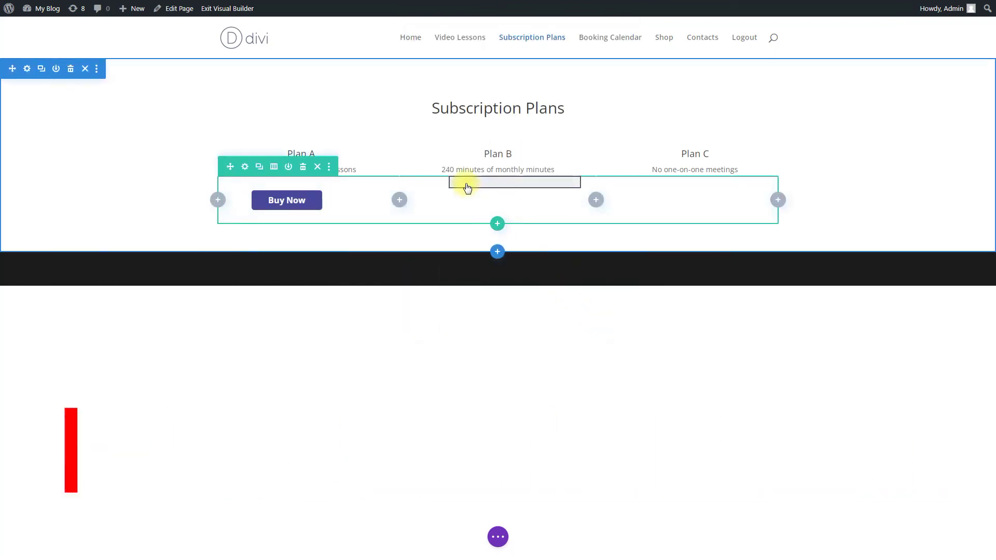
Paste the Buy Now shortcode with 240 minutes into Plan B's text module
click(488, 182)
right_click(506, 225)
click(519, 285)
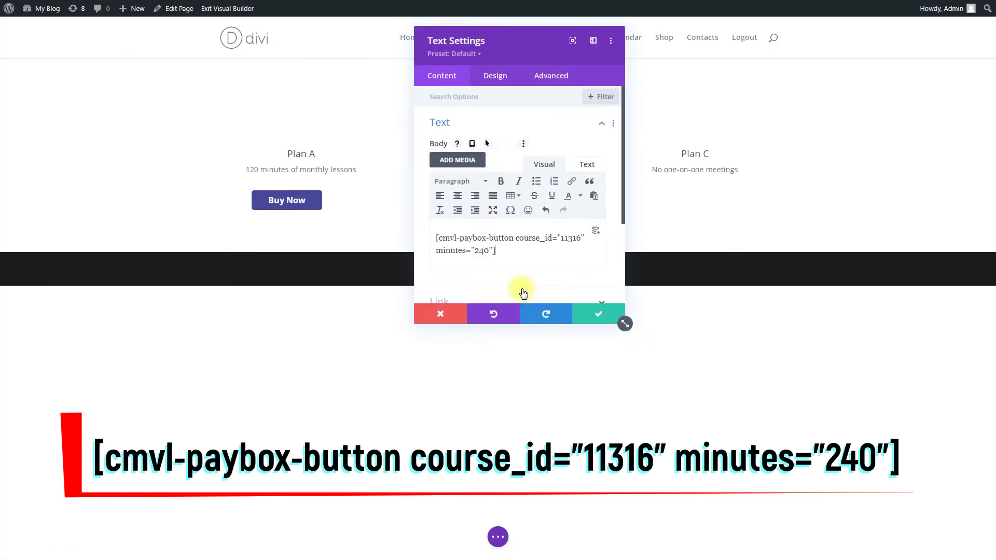
click(597, 314)
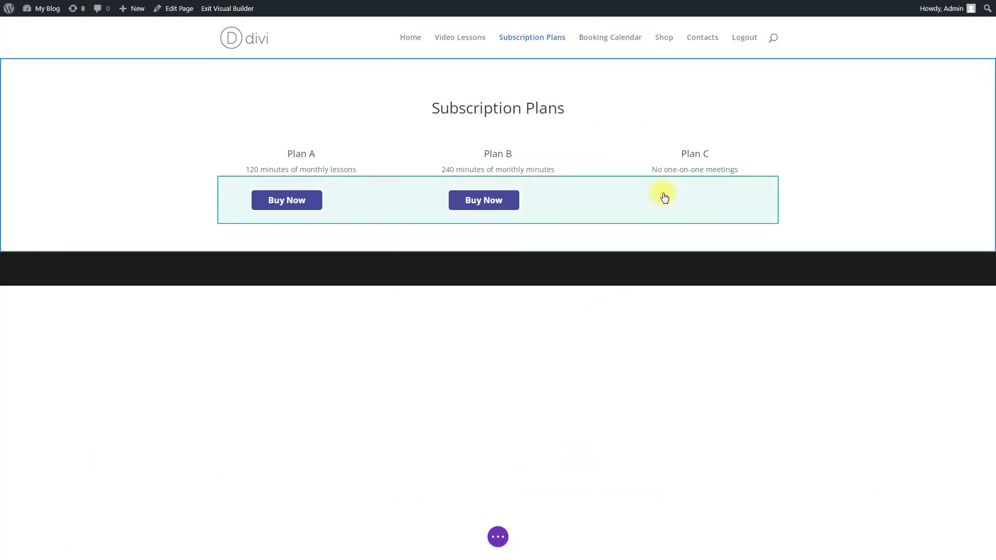
Add the 0-minute Buy Now shortcode to Plan C and save the page
click(685, 184)
right_click(543, 232)
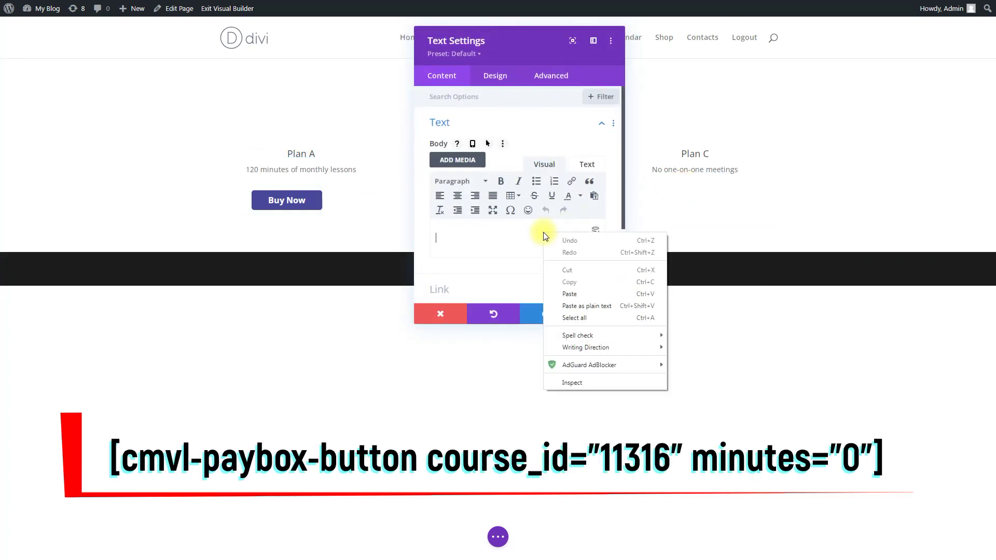
click(576, 293)
click(597, 314)
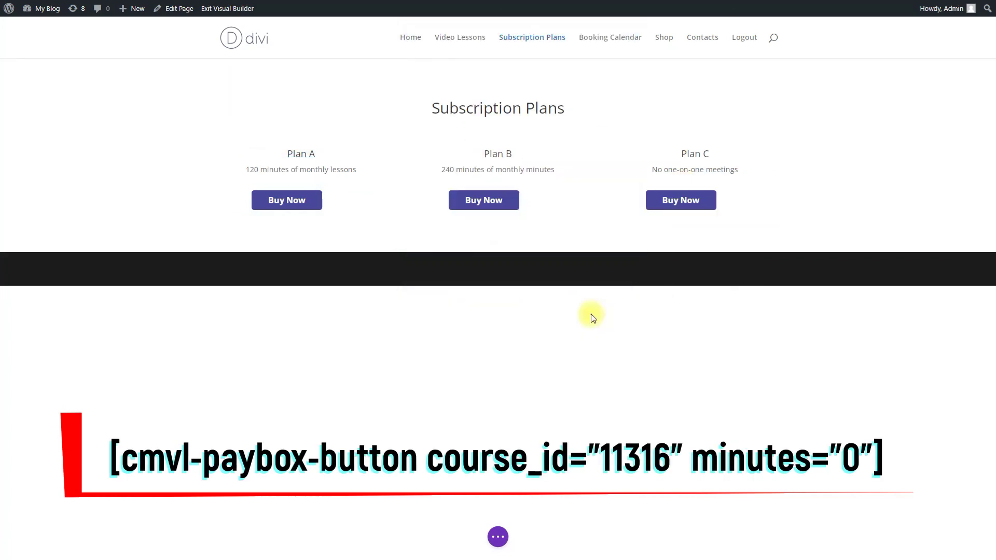
click(499, 537)
click(966, 537)
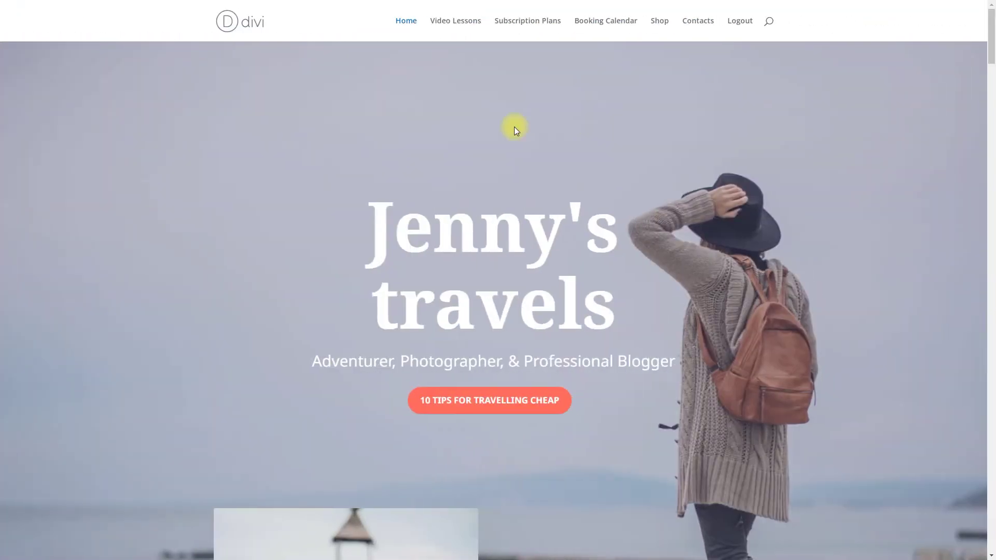
Buy Plan B from Subscription Plans, entering the buyer's name, completing the $250.00 order
click(467, 20)
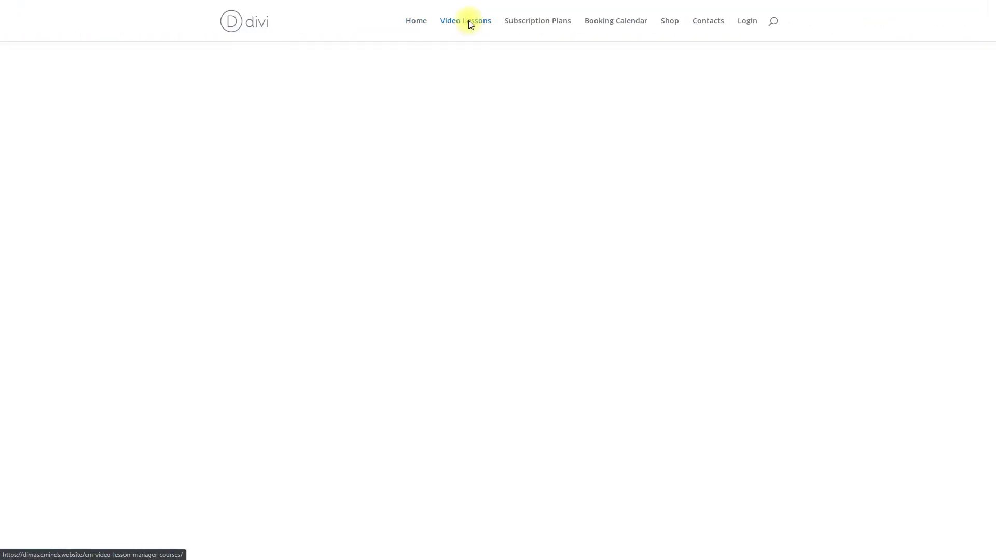
click(437, 191)
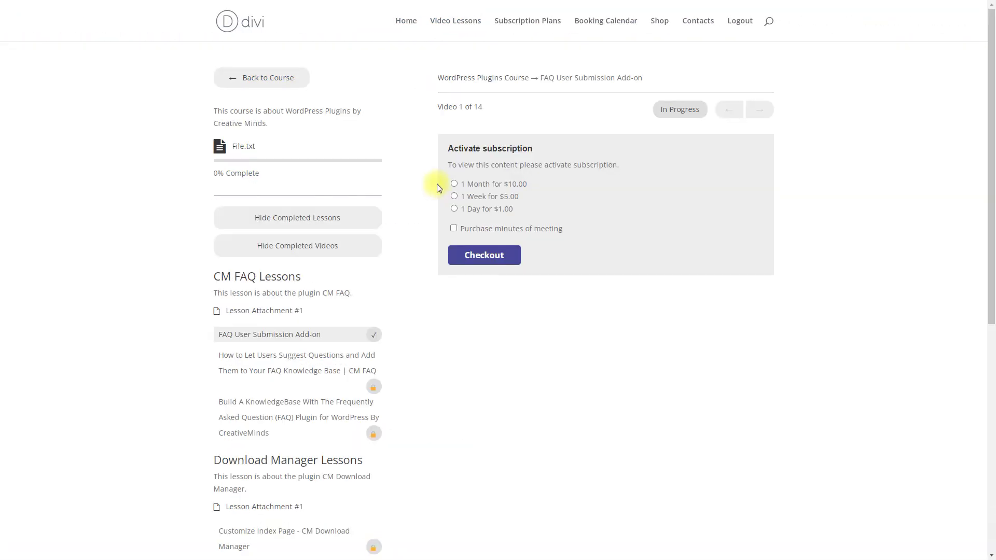
click(537, 22)
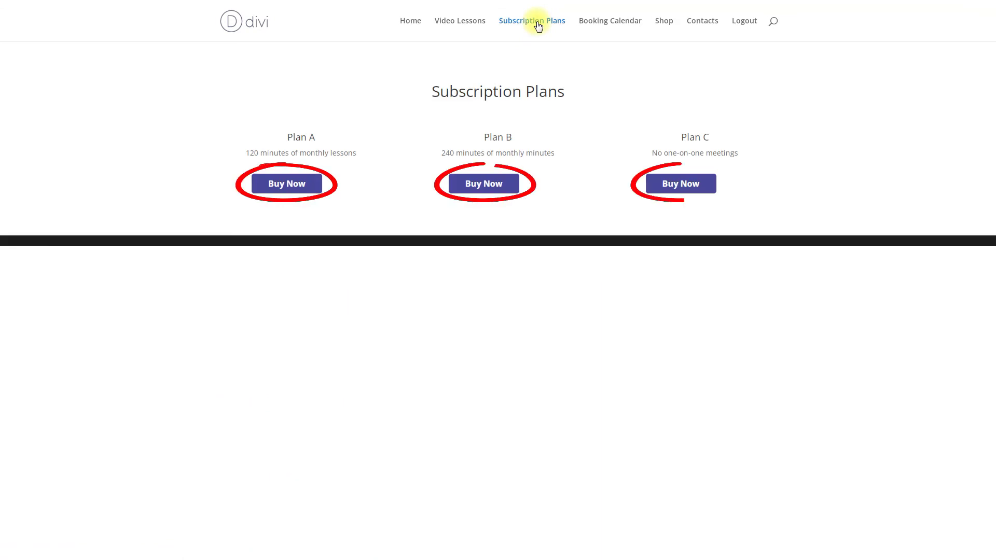
click(485, 189)
click(421, 385)
text(Andrew)
click(415, 431)
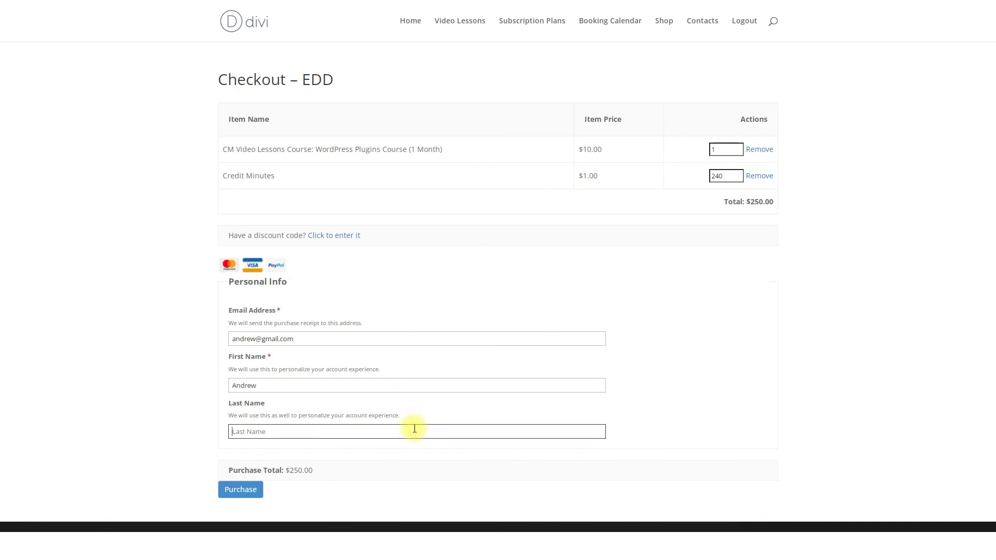
click(249, 491)
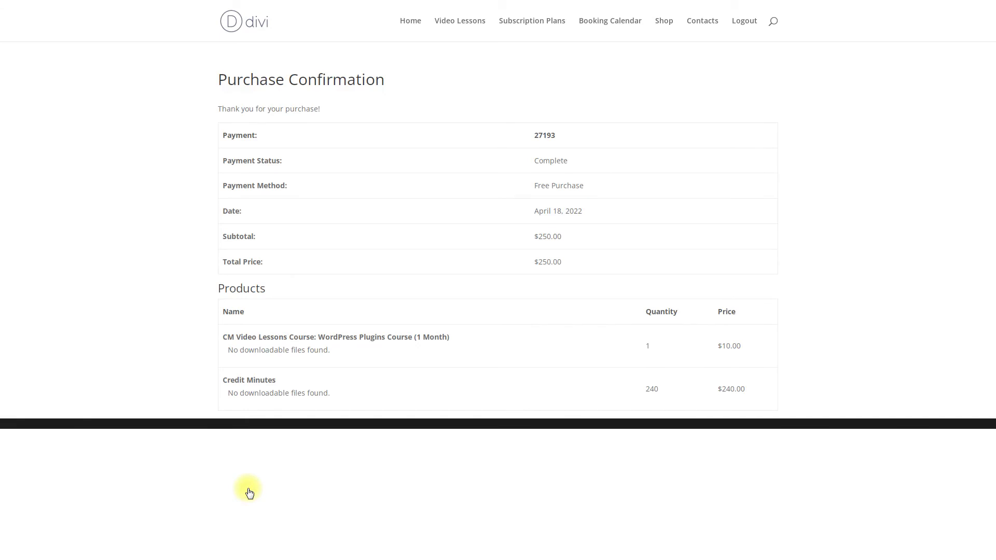
Check course access, then book the 22nd Apr 2:00 am slot for 60 minutes
click(455, 26)
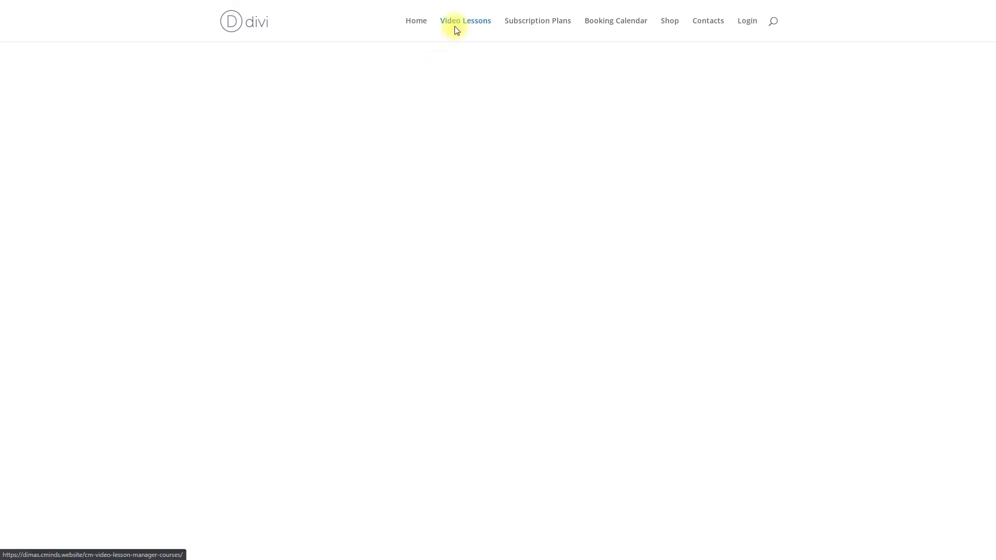
click(452, 192)
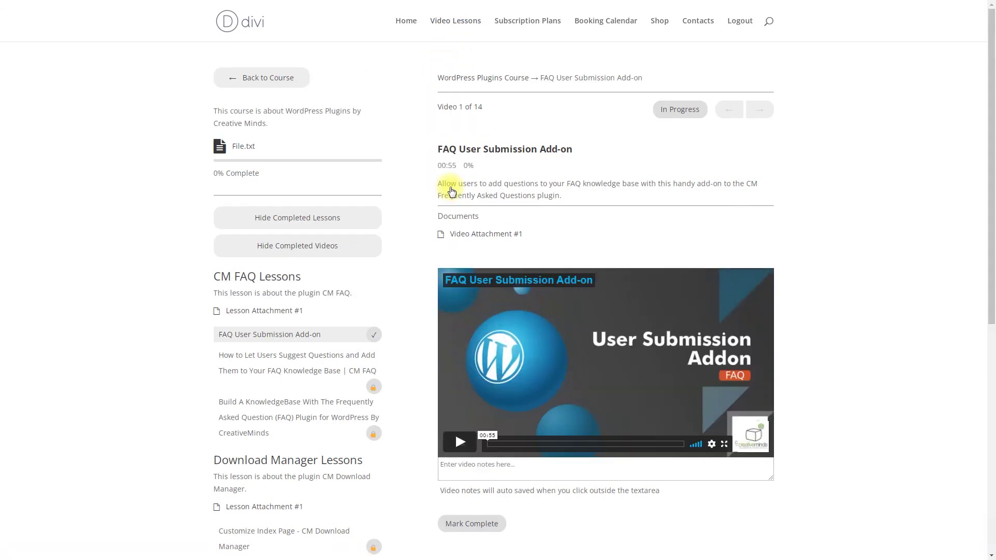
click(610, 27)
click(562, 314)
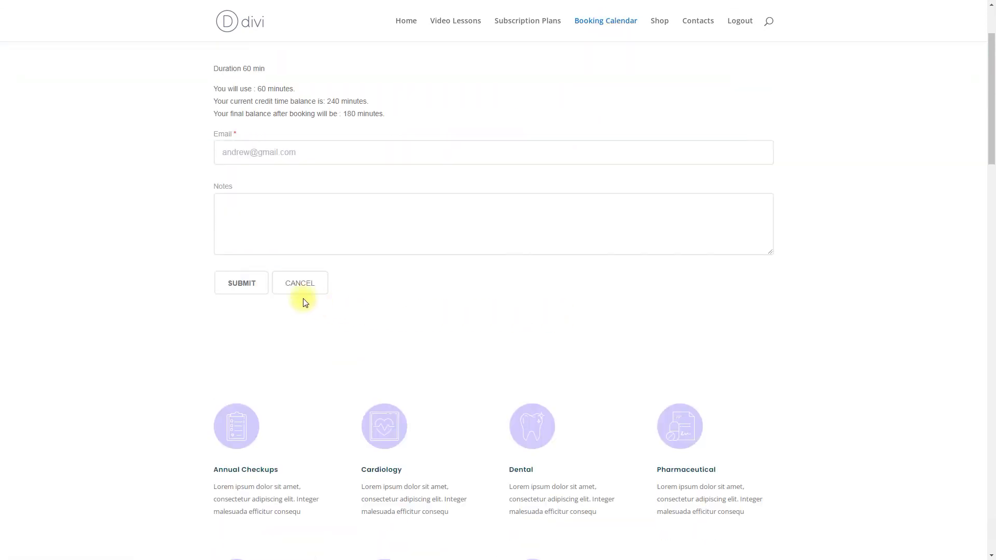
click(253, 282)
click(500, 95)
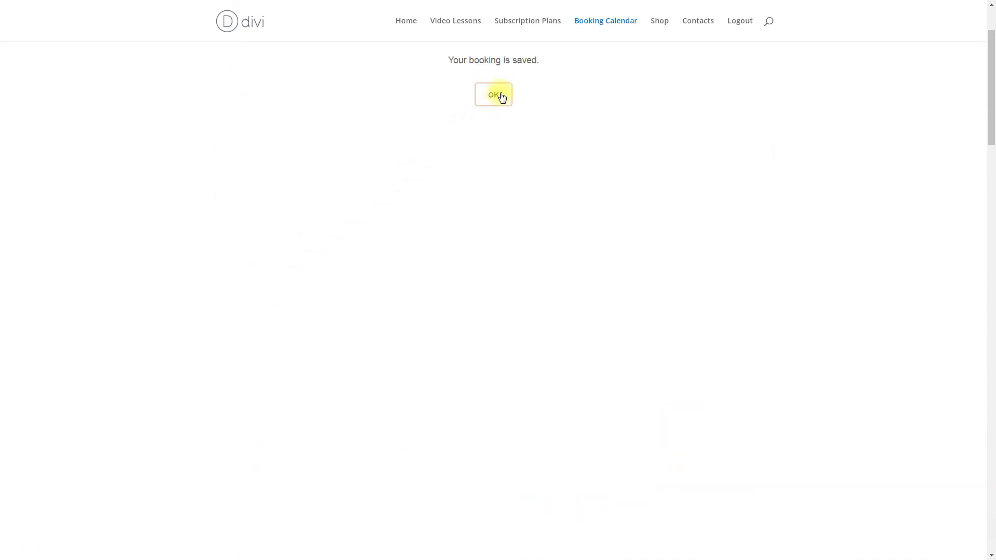